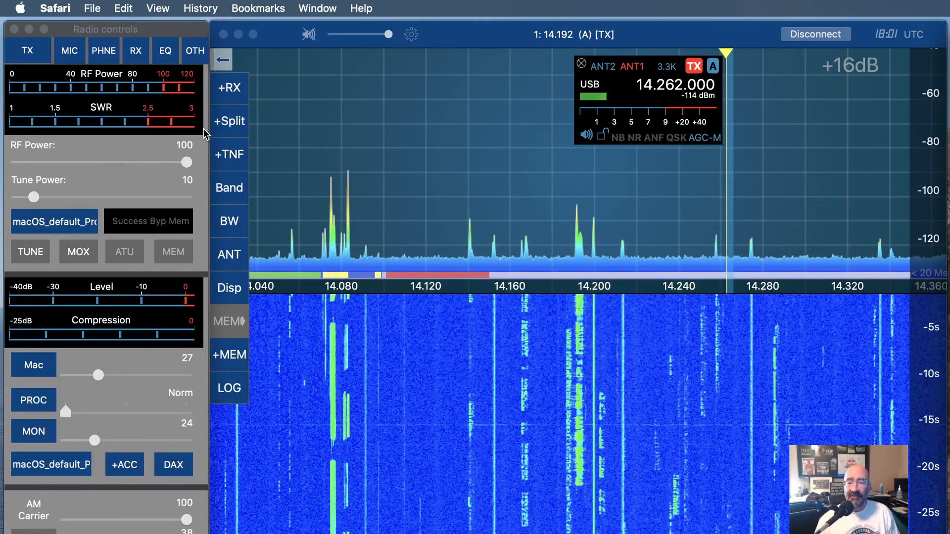
pyautogui.click(97, 9)
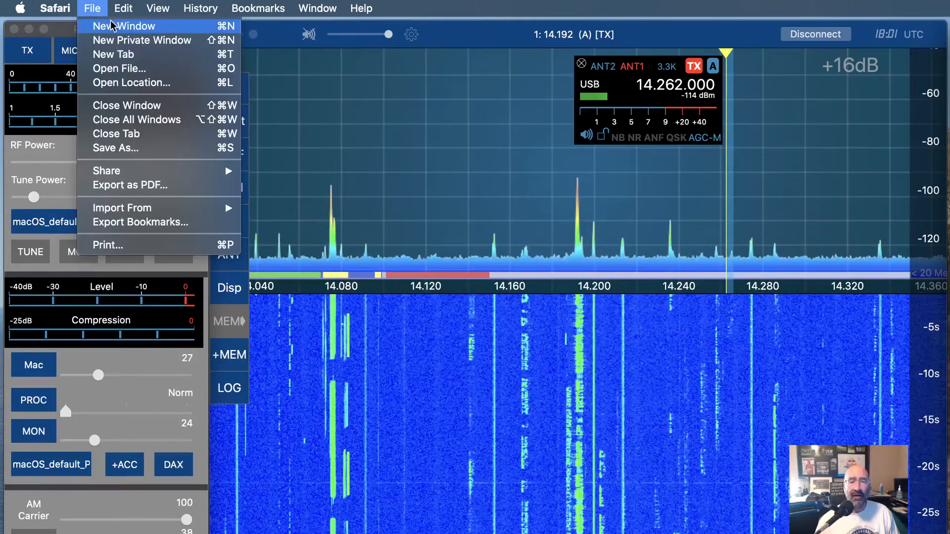
pyautogui.moveTo(197, 11)
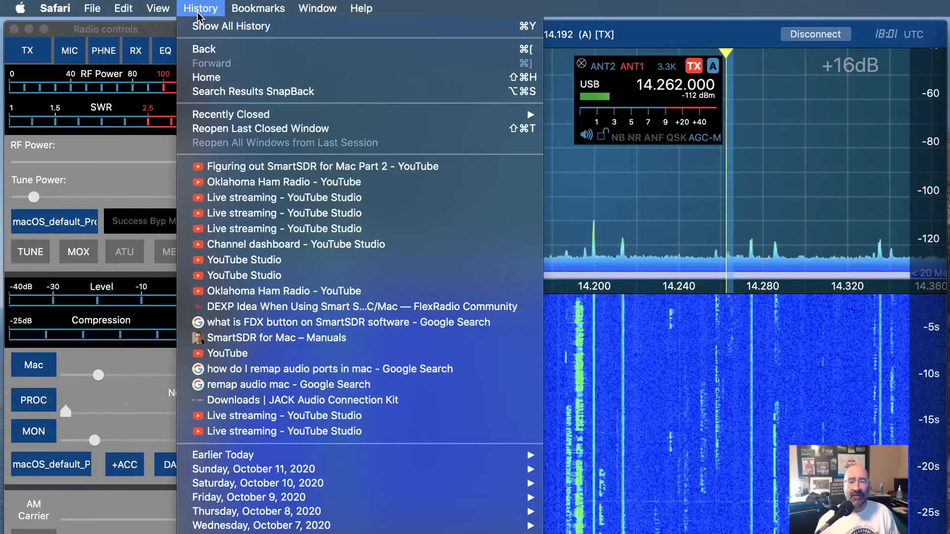
pyautogui.moveTo(244, 15)
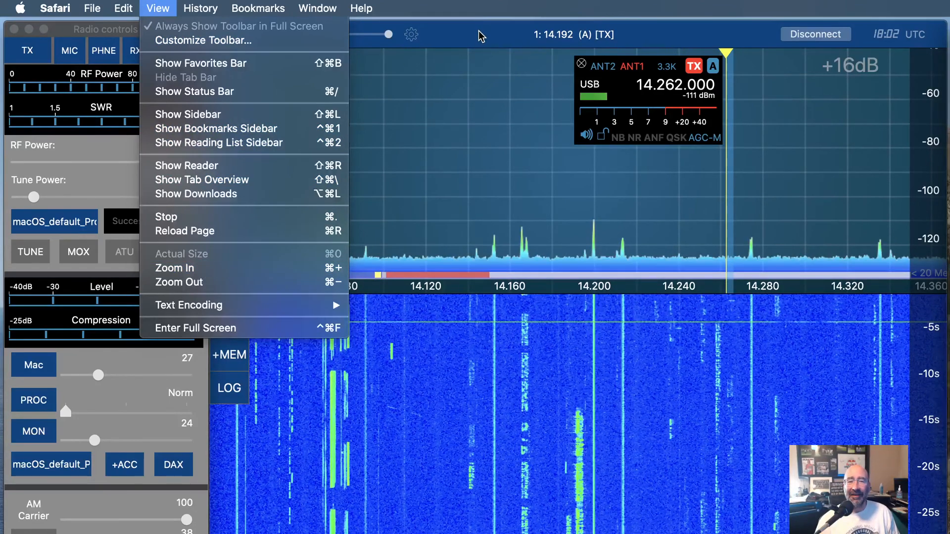
pyautogui.click(479, 31)
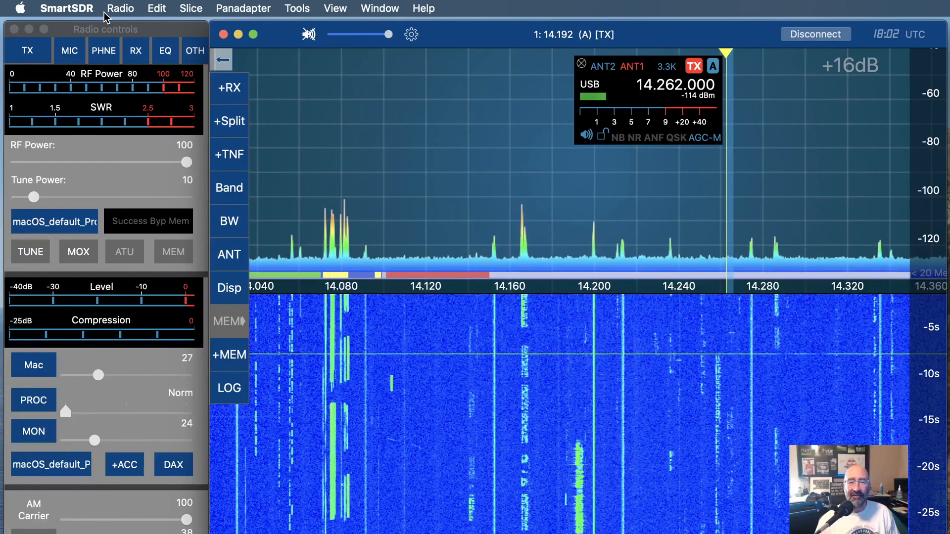
# Open the global profiles list and apply the macOS_default_Profile profile
pyautogui.click(119, 8)
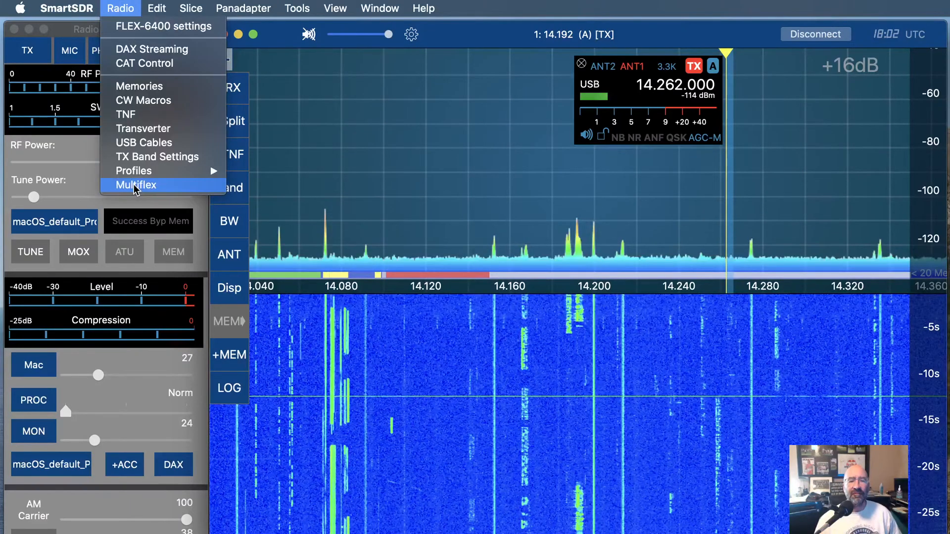
pyautogui.click(169, 9)
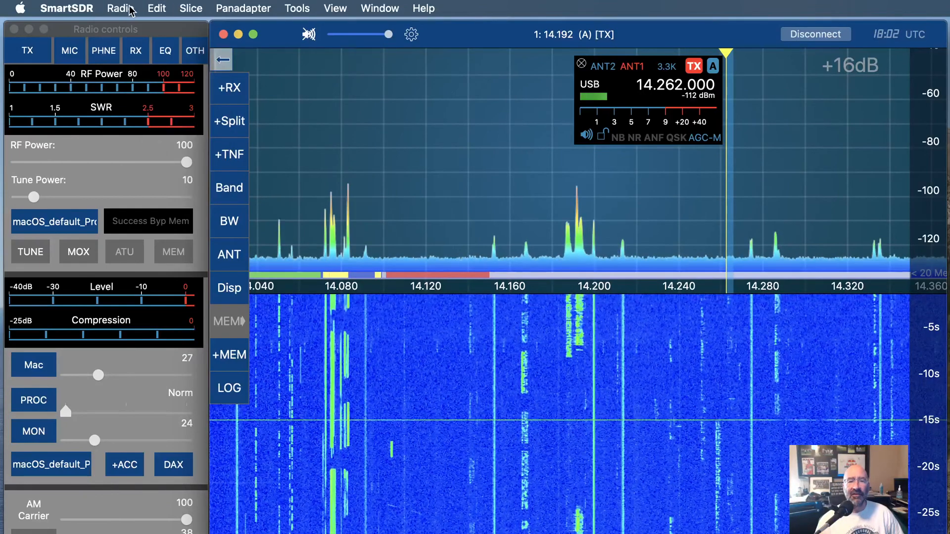
pyautogui.click(128, 10)
pyautogui.moveTo(126, 168)
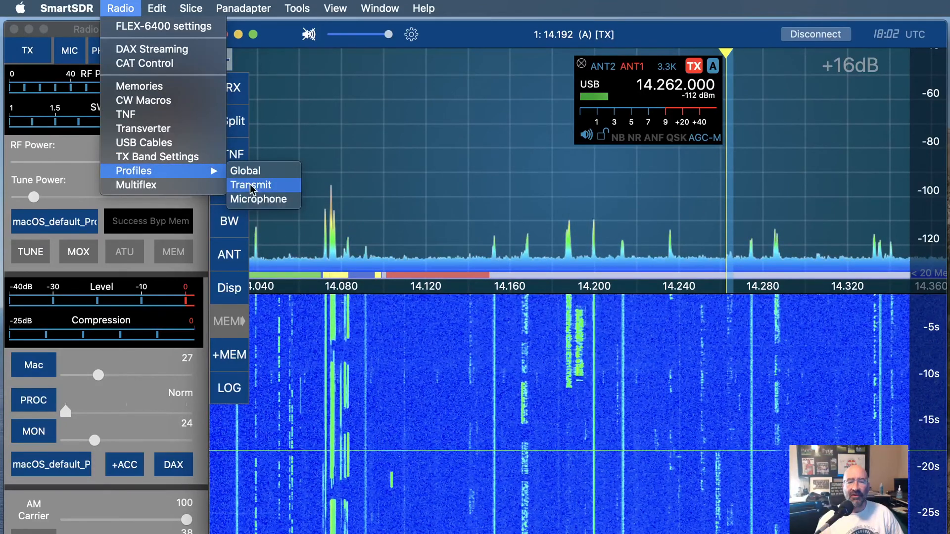
pyautogui.click(260, 170)
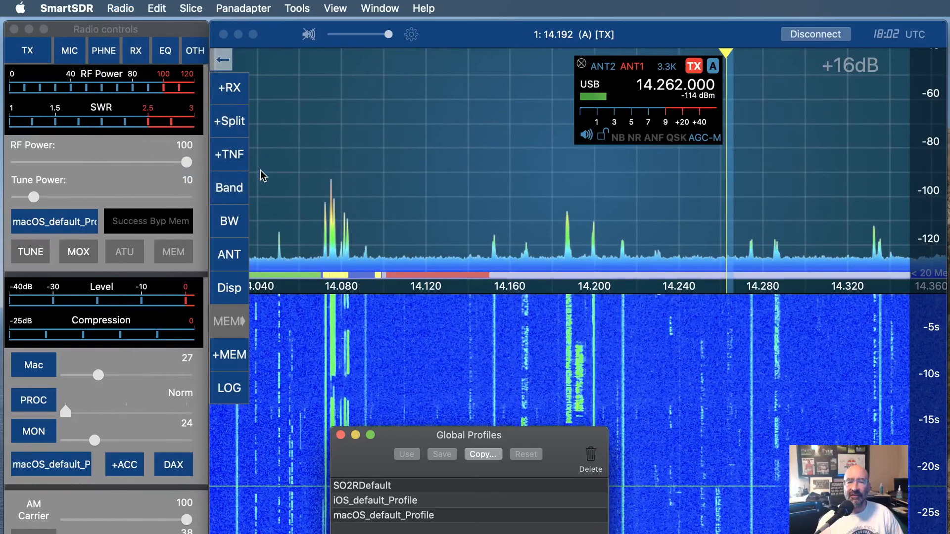
pyautogui.click(396, 517)
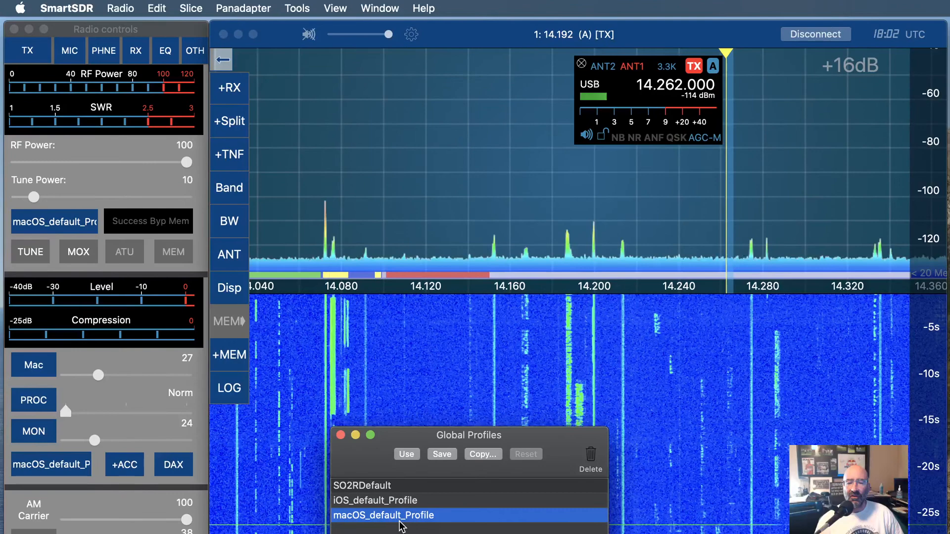
pyautogui.click(406, 454)
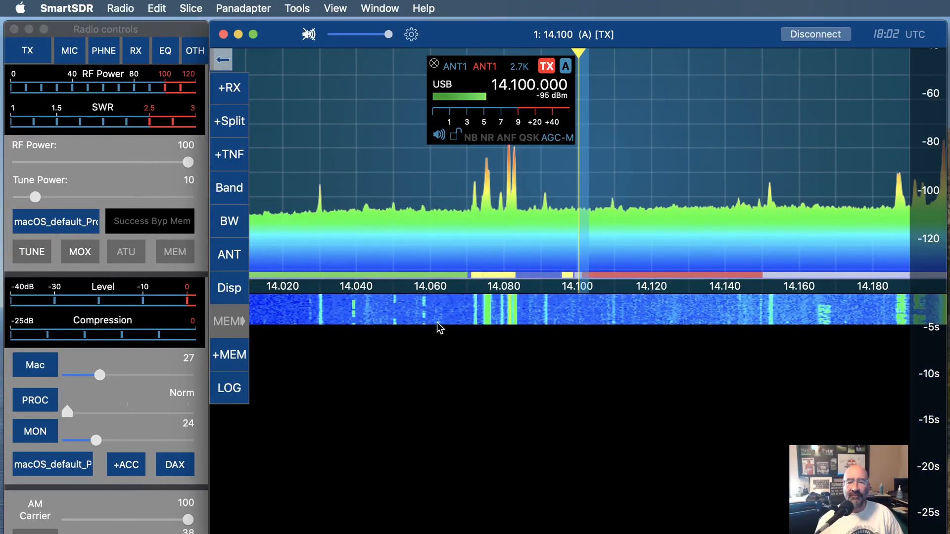
# Switch the slice's receive antenna from ANT1 to ANT2
pyautogui.click(455, 68)
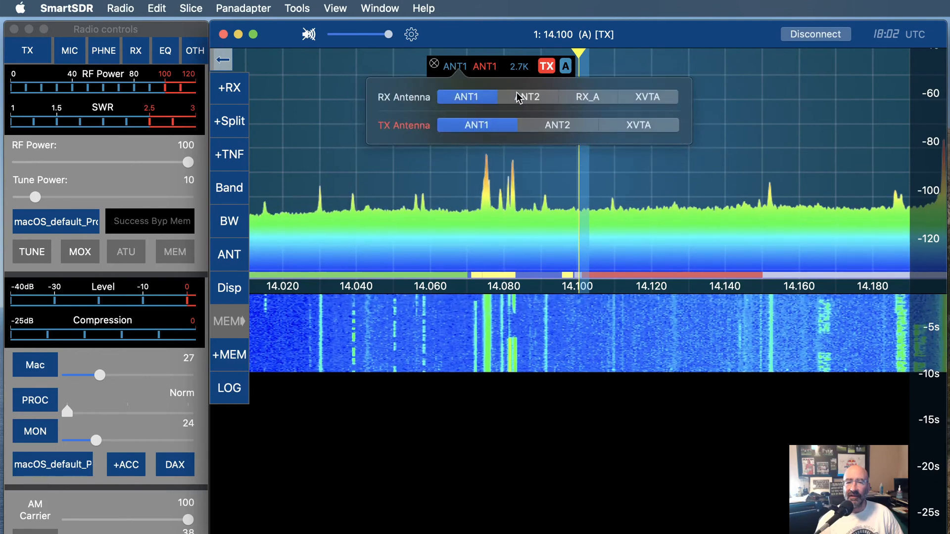
pyautogui.click(519, 97)
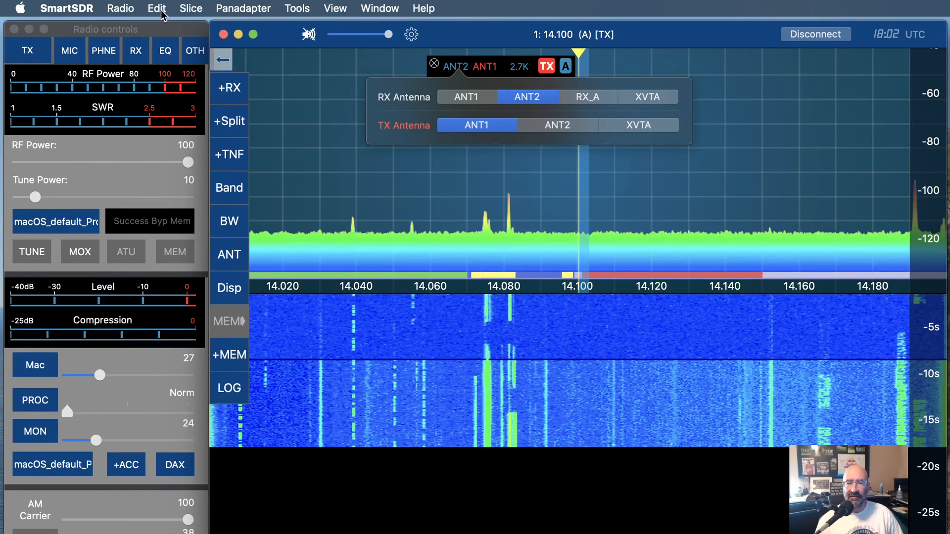
# Reopen the global profiles and copy macOS_default_Profile into a new profile named new profile
pyautogui.click(120, 8)
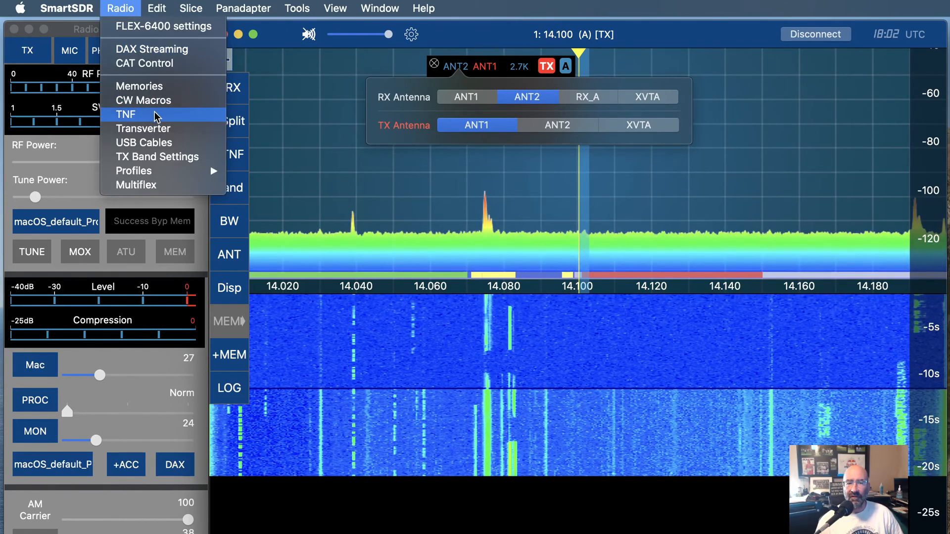
pyautogui.moveTo(165, 171)
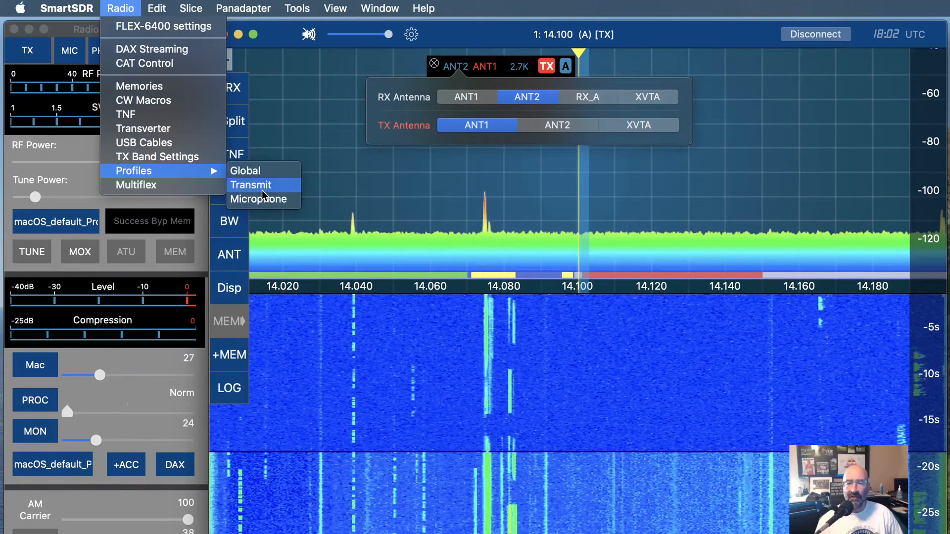
pyautogui.click(247, 171)
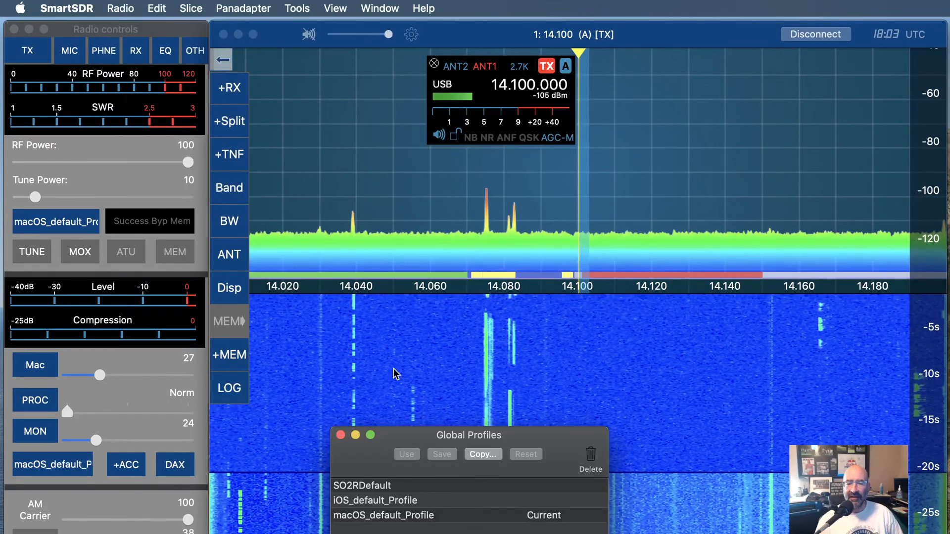
pyautogui.click(404, 517)
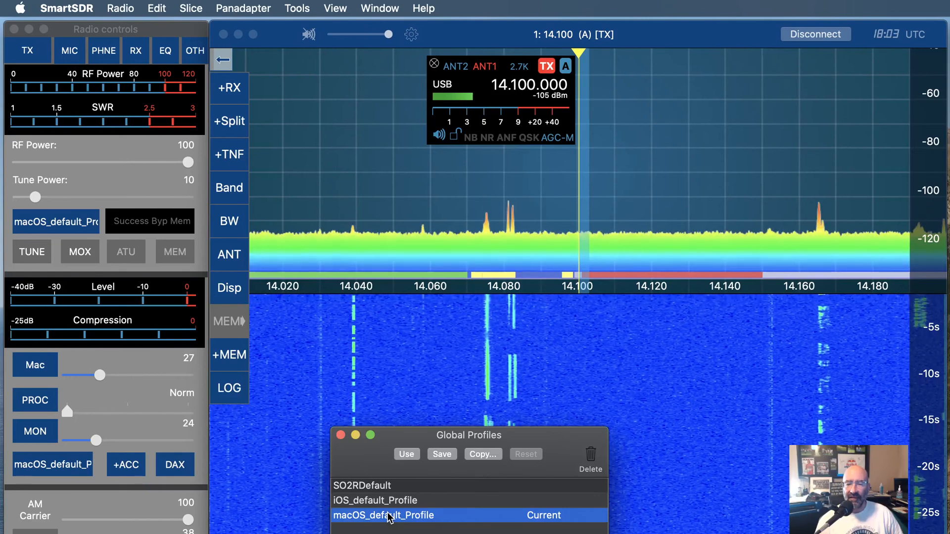
pyautogui.moveTo(406, 440); pyautogui.dragTo(432, 136)
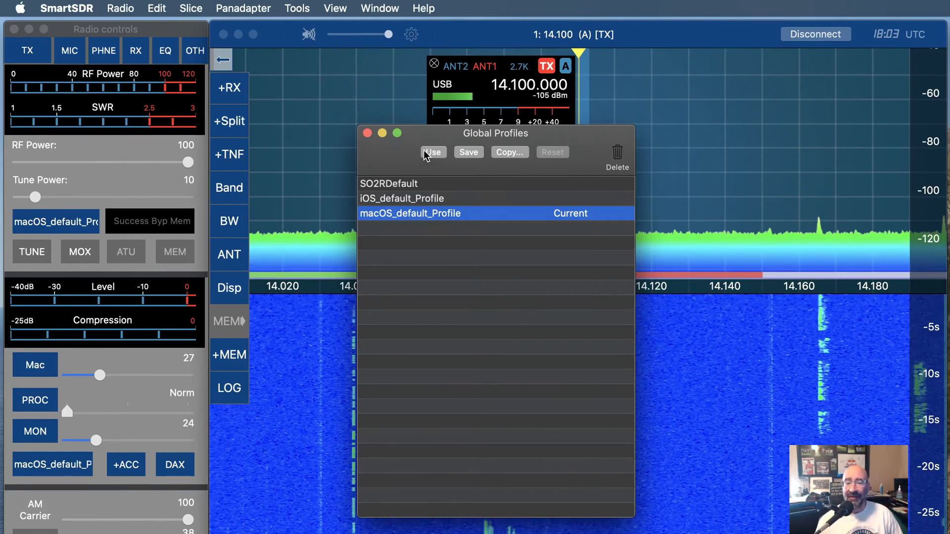
pyautogui.click(474, 269)
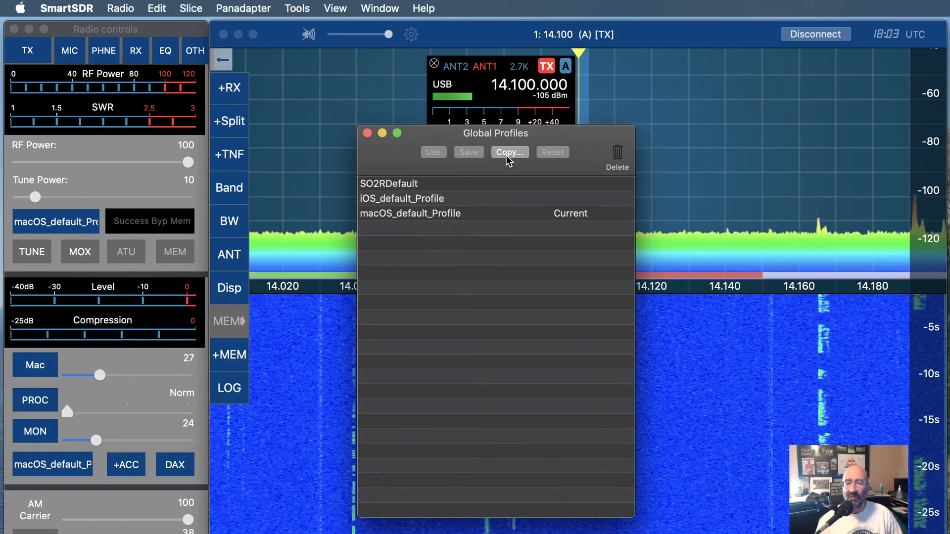
pyautogui.click(423, 219)
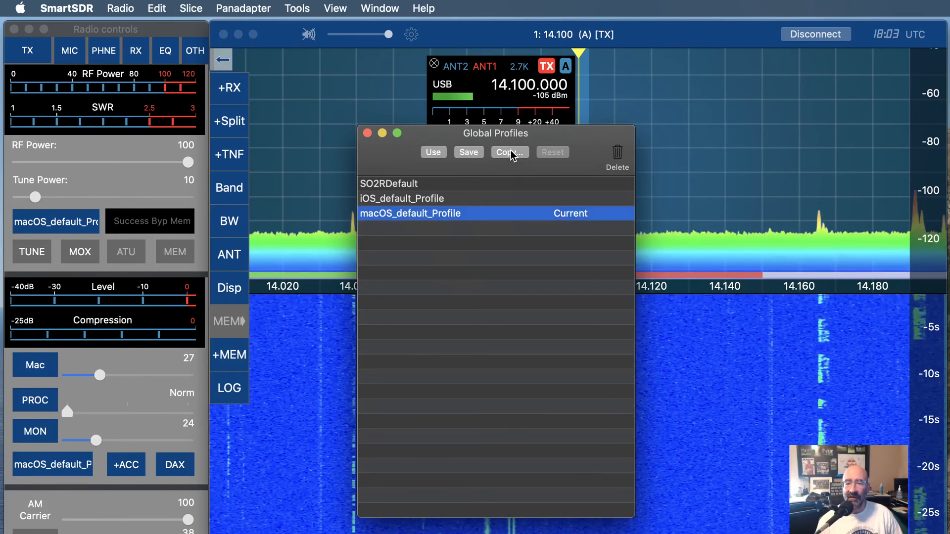
pyautogui.click(509, 152)
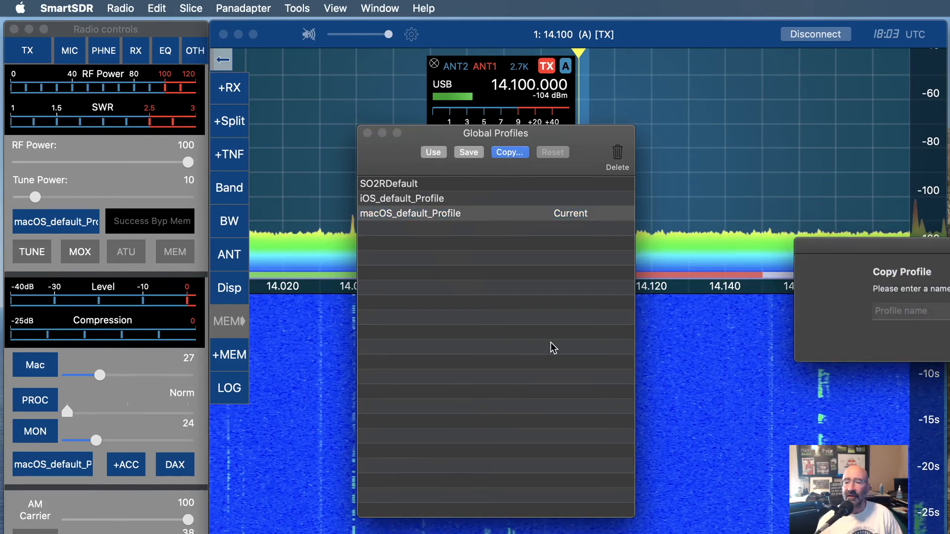
pyautogui.click(928, 313)
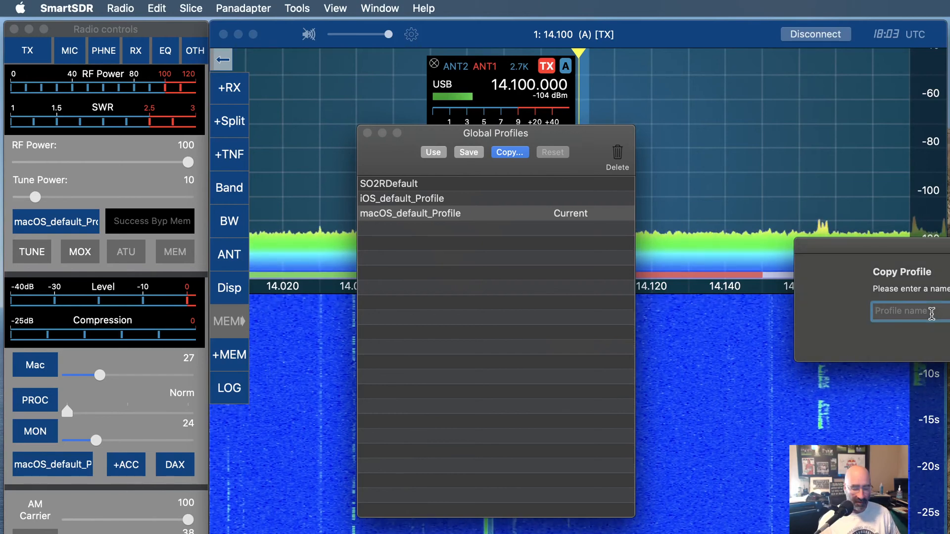
pyautogui.write('new profile')
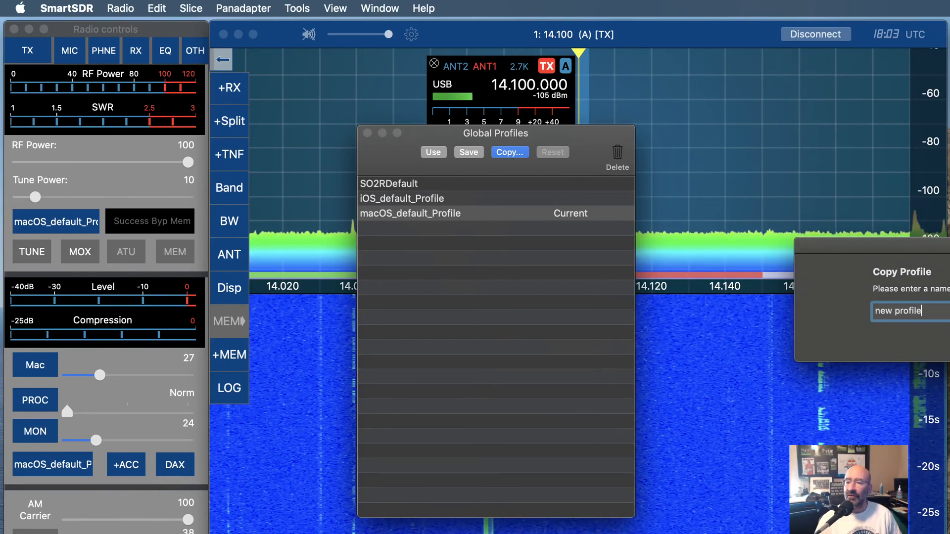
pyautogui.press('Return')
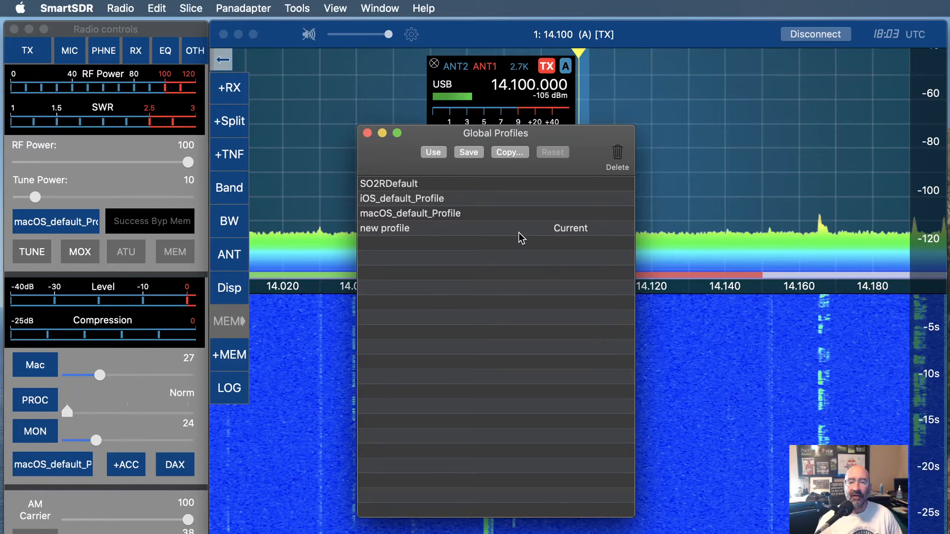
# Select the new profile entry and close the Global Profiles window
pyautogui.click(406, 230)
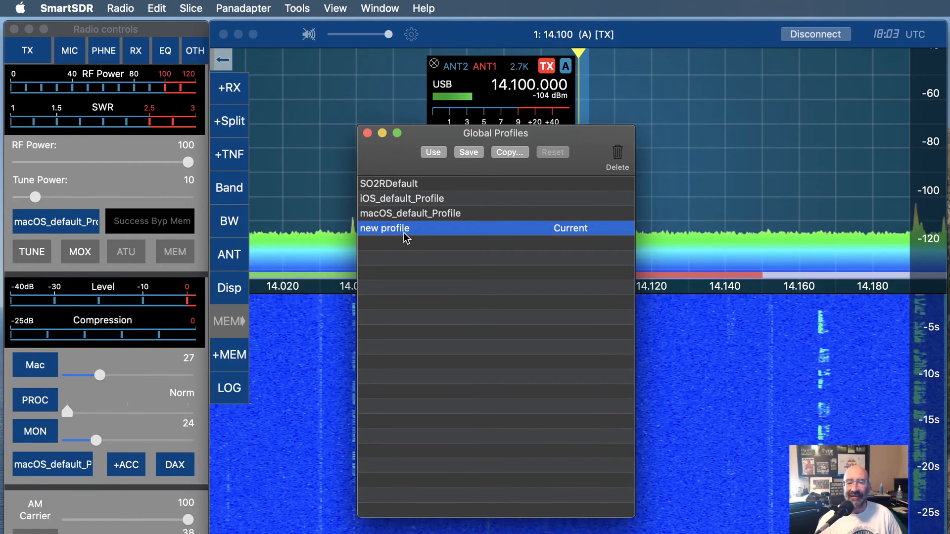
pyautogui.press('super+w')
pyautogui.rightClick(404, 233)
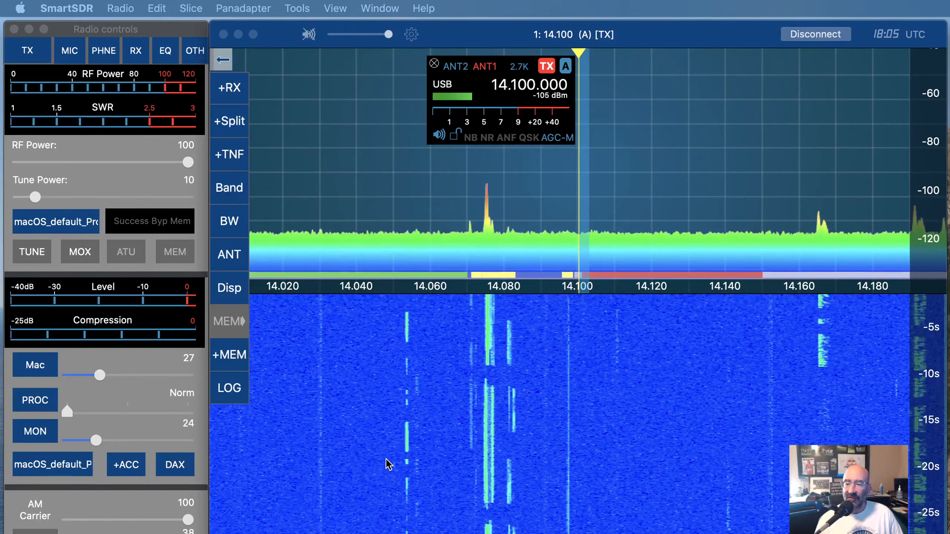
# Open the Microphone Profiles list, select Inrad M650, and create a new microphone profile named testing
pyautogui.click(119, 8)
pyautogui.moveTo(163, 170)
pyautogui.click(281, 200)
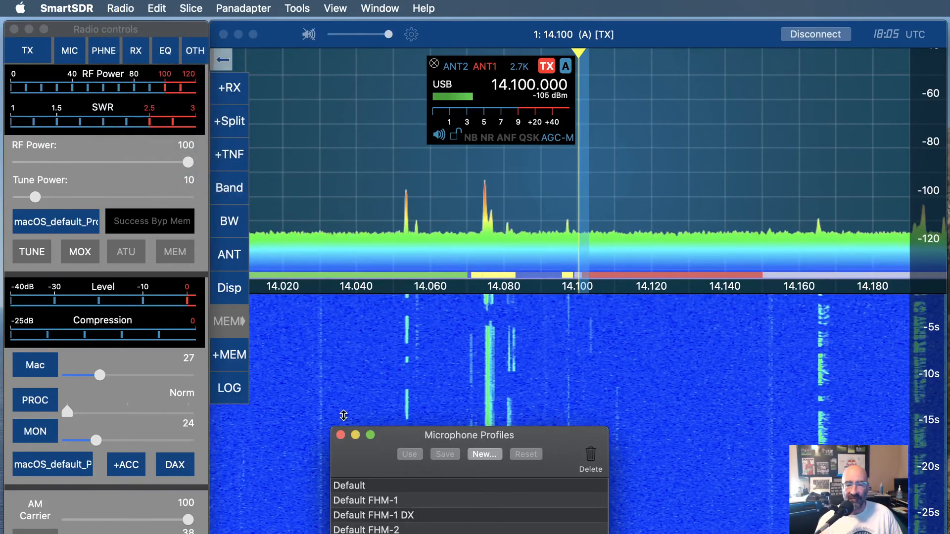
pyautogui.moveTo(384, 449); pyautogui.dragTo(388, 433)
pyautogui.doubleClick(387, 433)
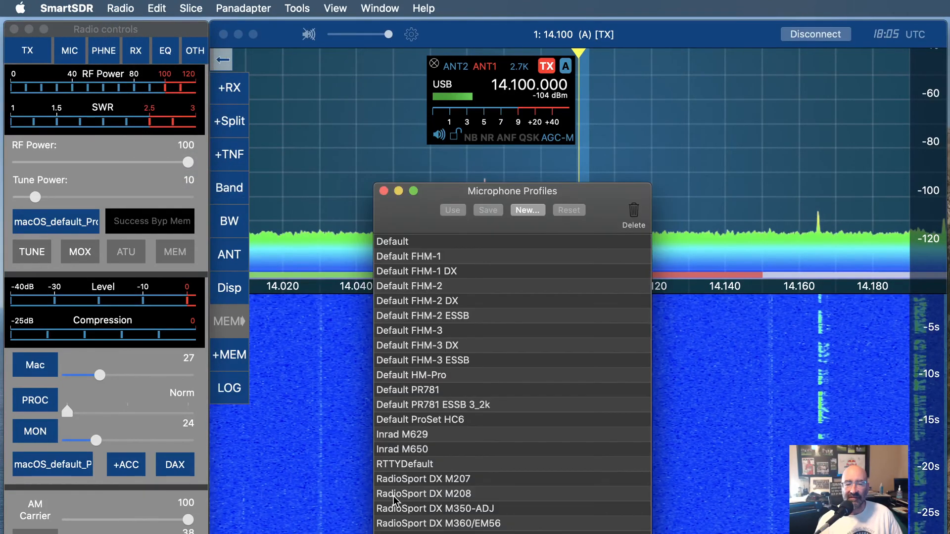
pyautogui.click(404, 450)
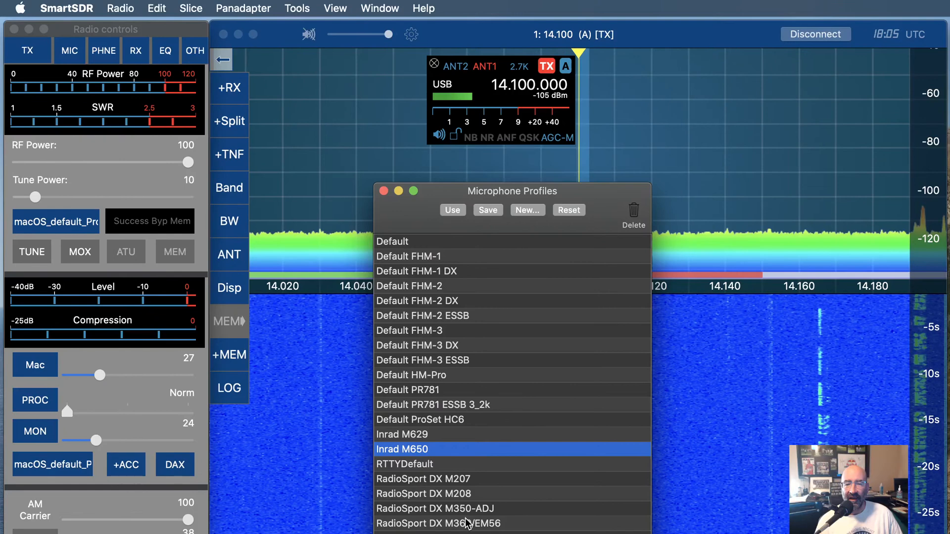
pyautogui.scroll(-2, 468, 523)
pyautogui.click(538, 212)
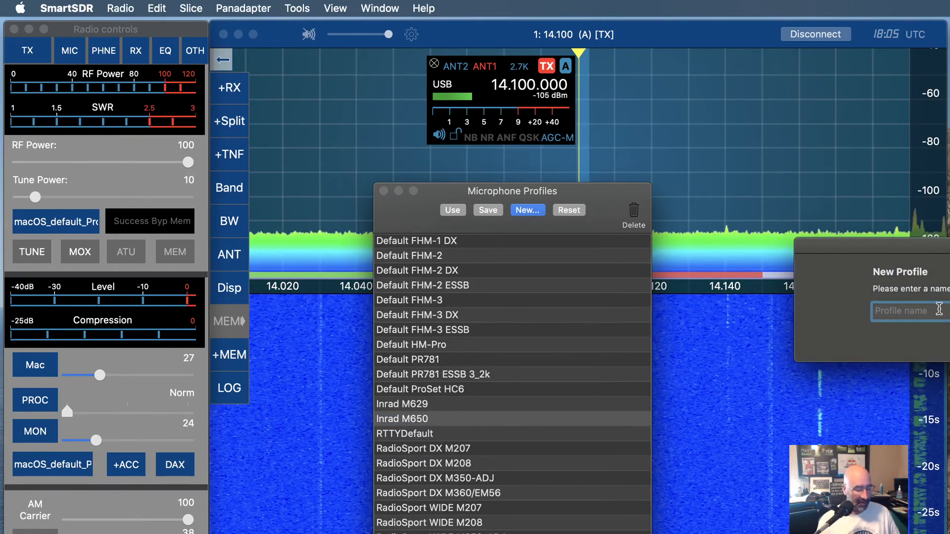
pyautogui.write('test')
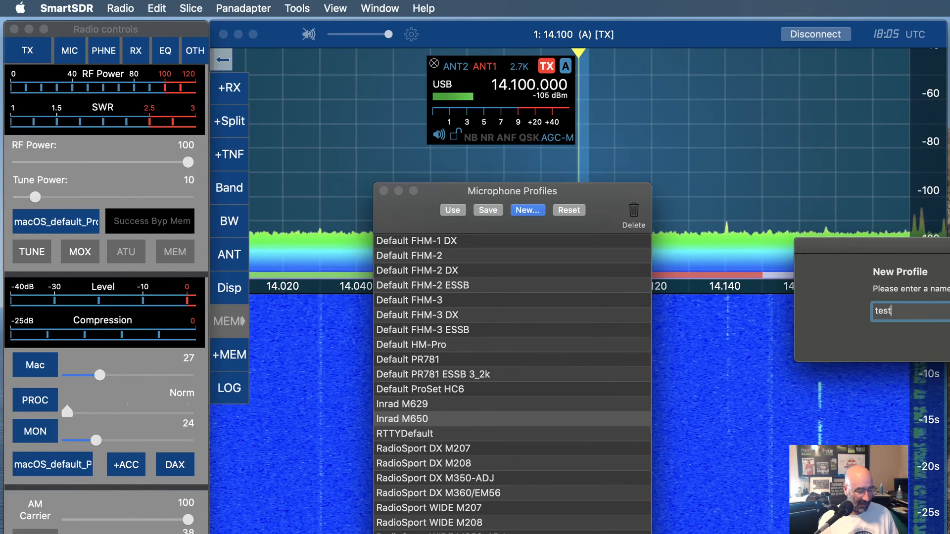
pyautogui.write('ing')
pyautogui.press('Return')
# Close the Microphone Profiles window
pyautogui.scroll(-2, 569, 385)
pyautogui.scroll(2, 569, 385)
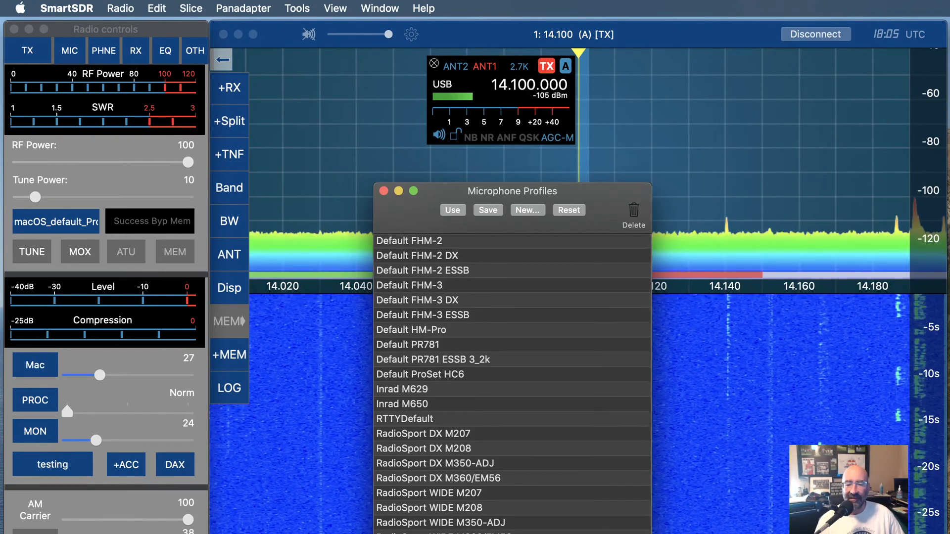
pyautogui.press('super+w')
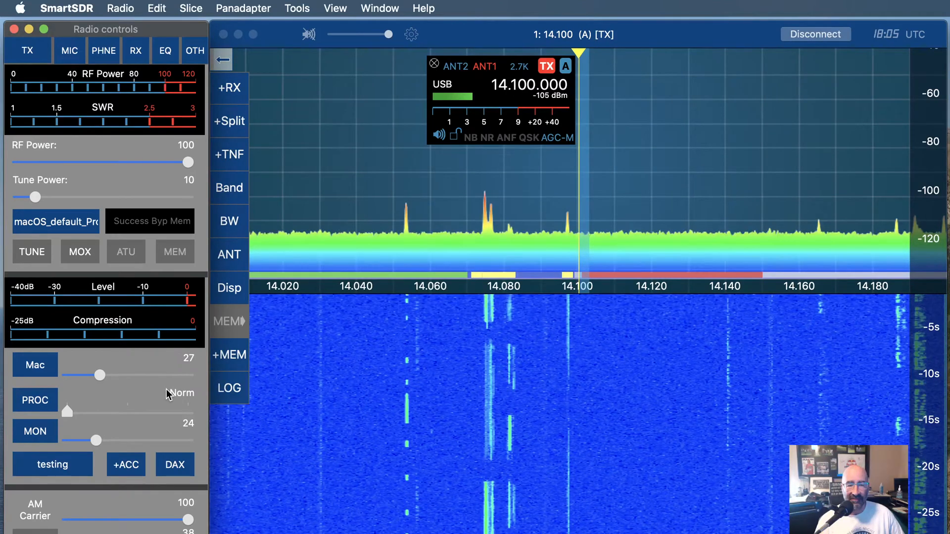
# Open the TNF window and move it up over the spectrum display
pyautogui.click(122, 7)
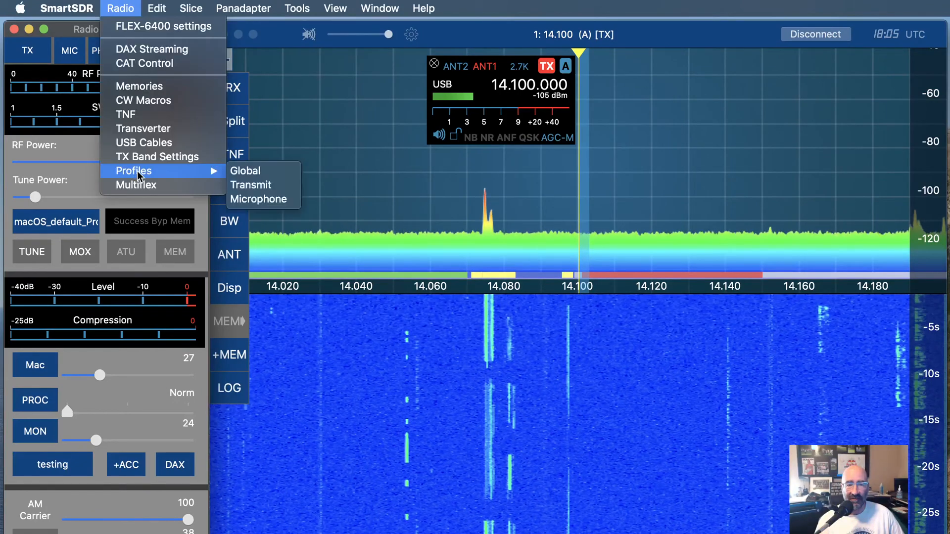
pyautogui.click(142, 115)
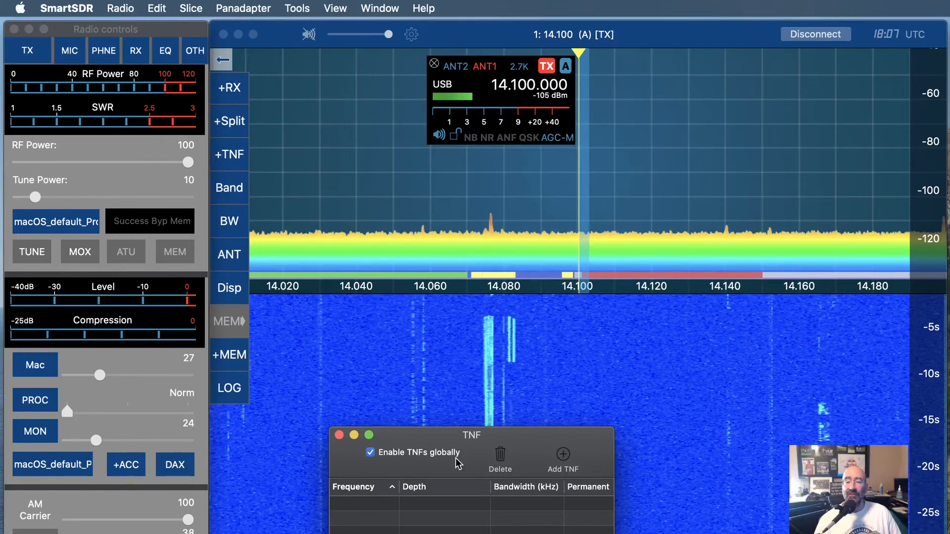
pyautogui.moveTo(444, 435); pyautogui.dragTo(371, 244)
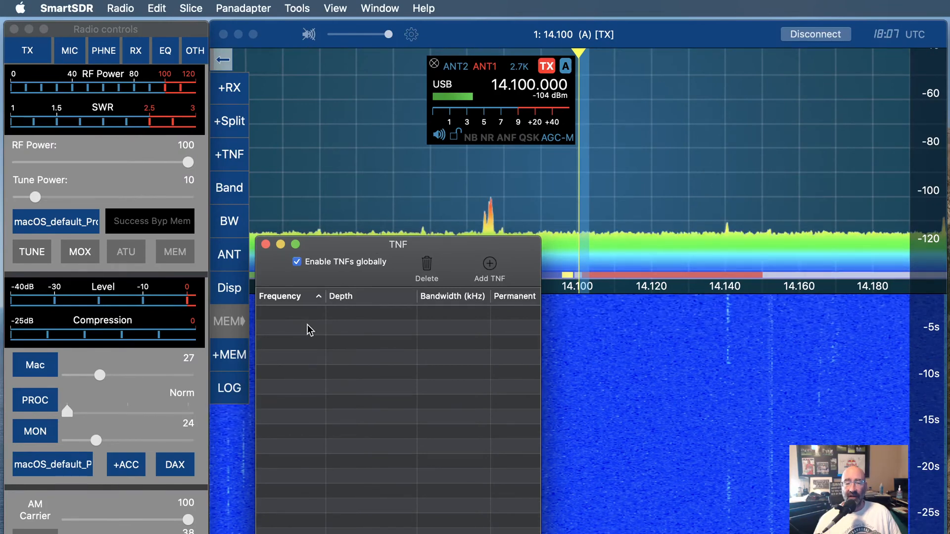
# Create a tracking notch filter near 14.059 MHz on the panadapter and add another TNF
pyautogui.rightClick(427, 171)
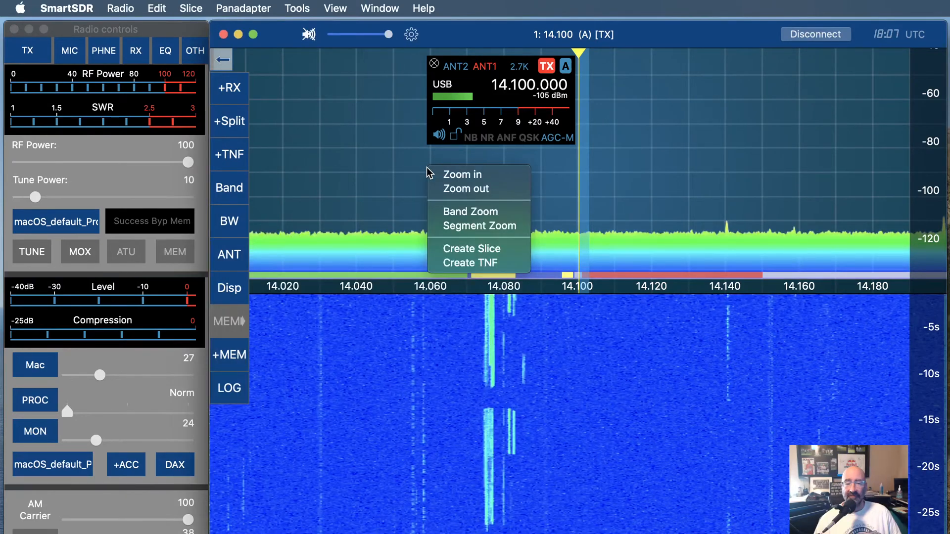
pyautogui.click(470, 250)
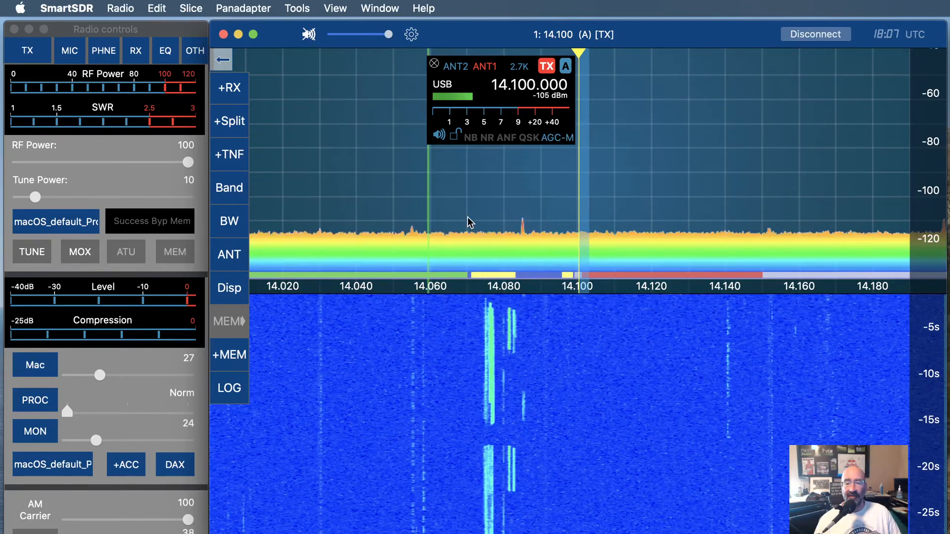
pyautogui.click(234, 157)
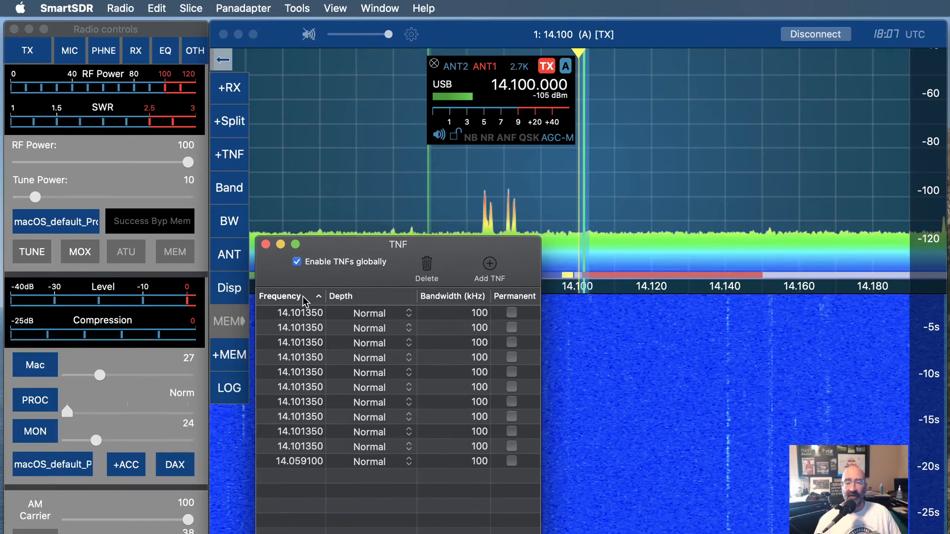
# Delete the top 14.101350 TNF entry from the TNF list
pyautogui.click(304, 312)
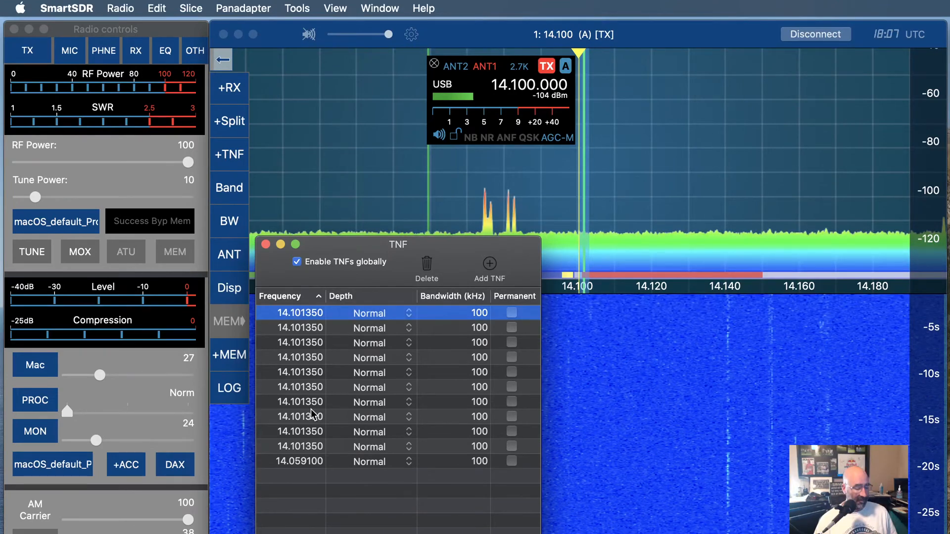
pyautogui.click(304, 463)
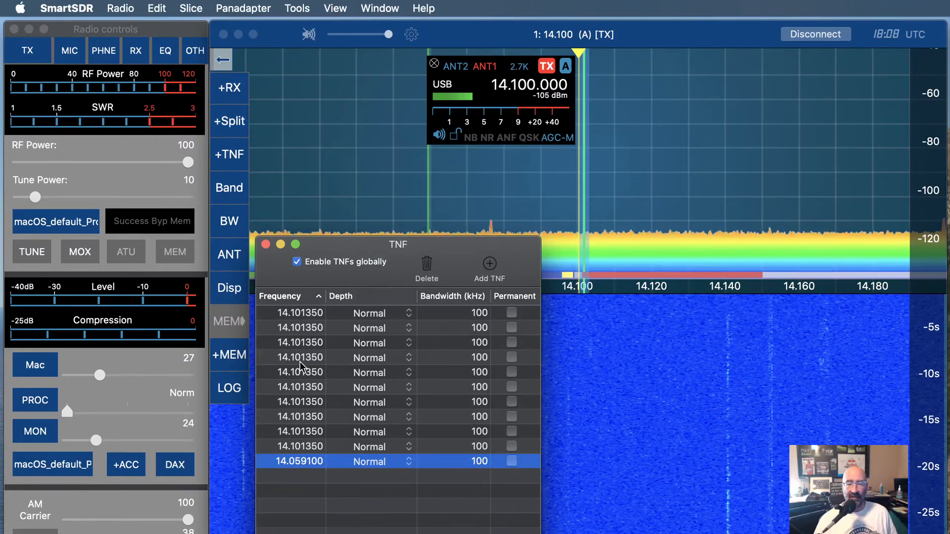
pyautogui.click(298, 402)
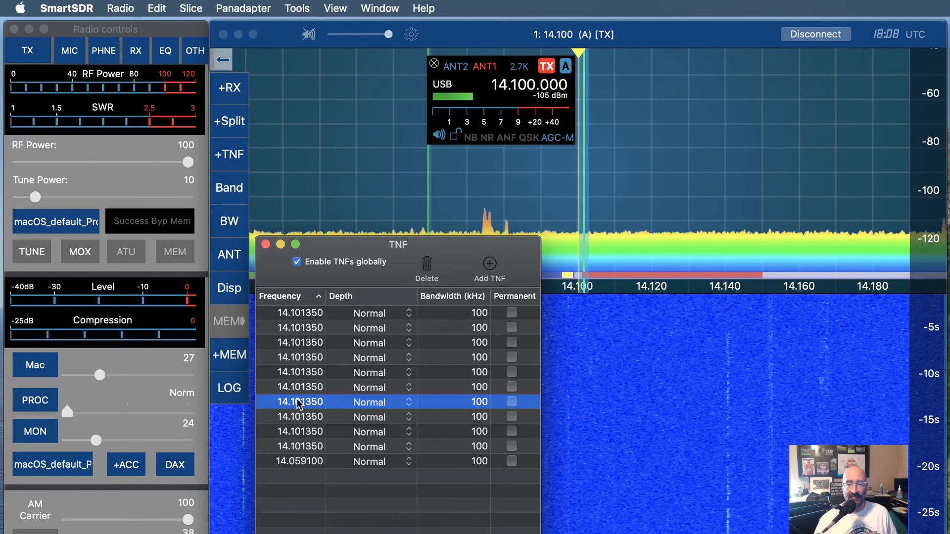
pyautogui.click(312, 314)
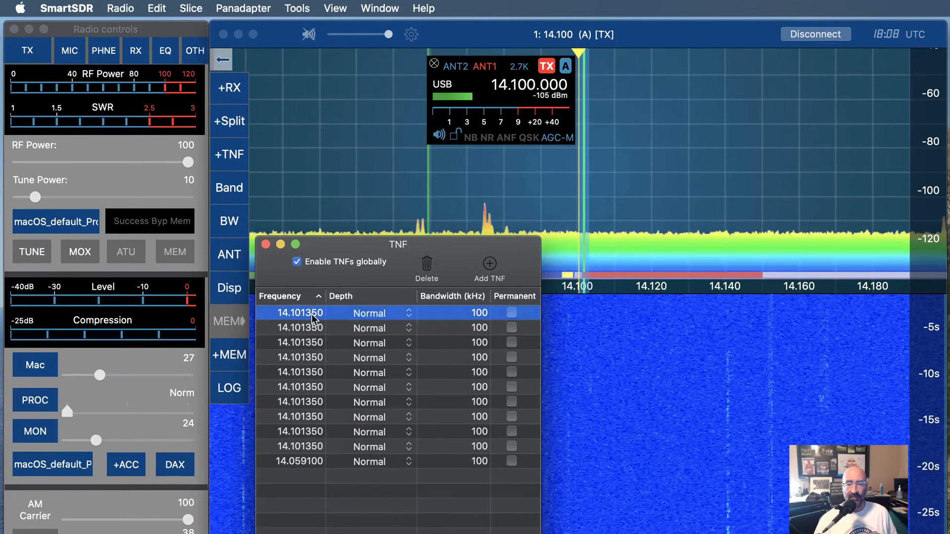
pyautogui.press('BackSpace')
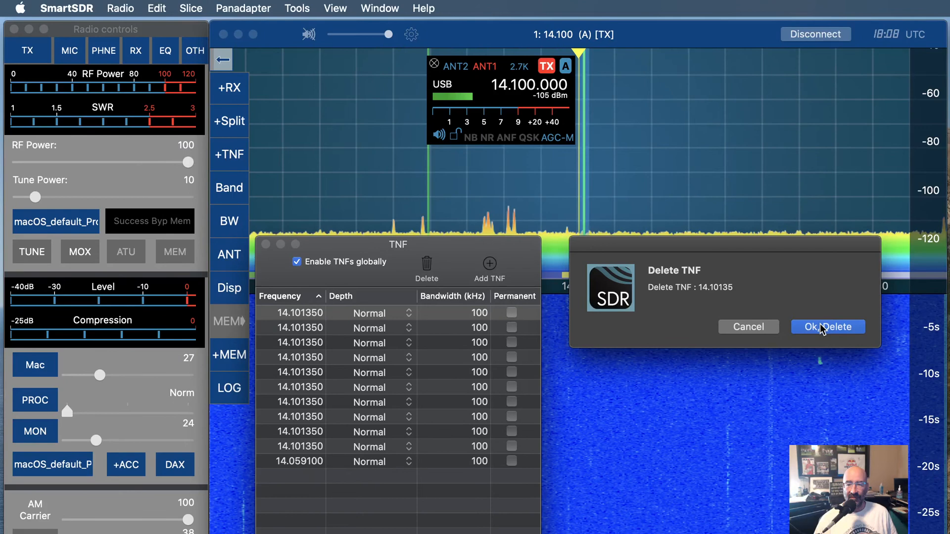
pyautogui.click(820, 327)
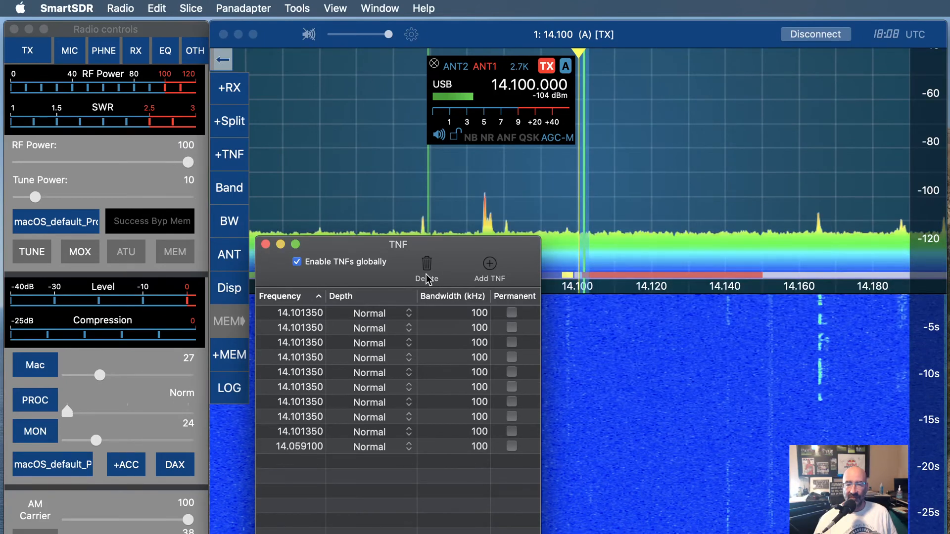
# Check the Depth options of the top TNF, then delete that 14.101350 entry
pyautogui.click(406, 313)
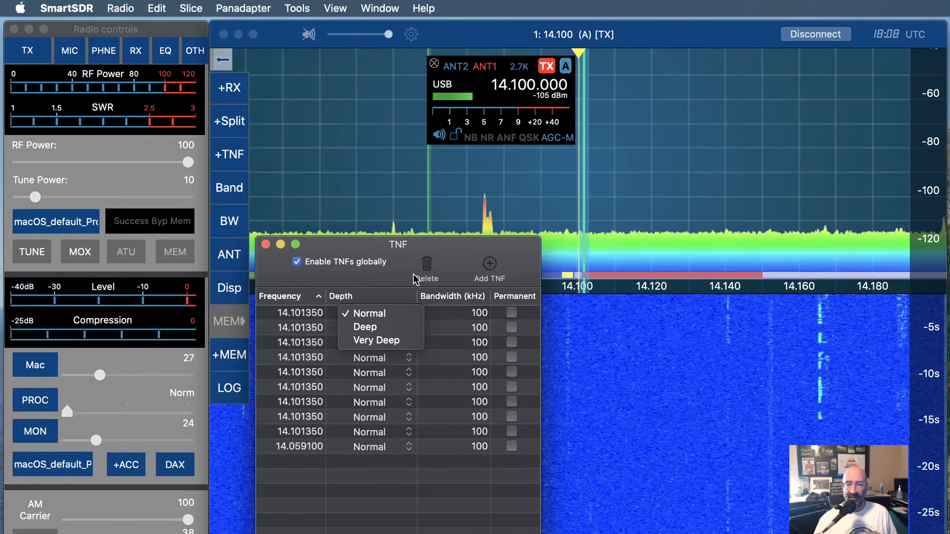
pyautogui.click(430, 279)
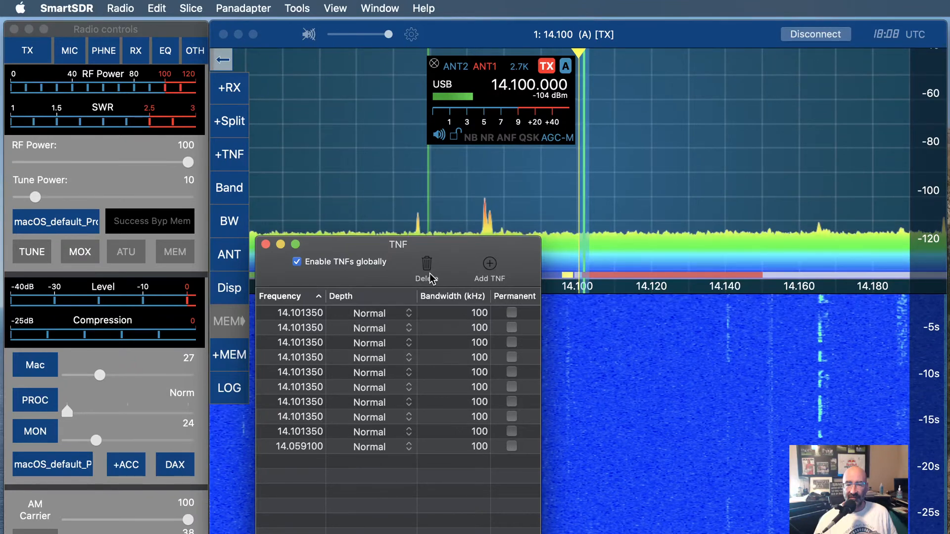
pyautogui.click(423, 313)
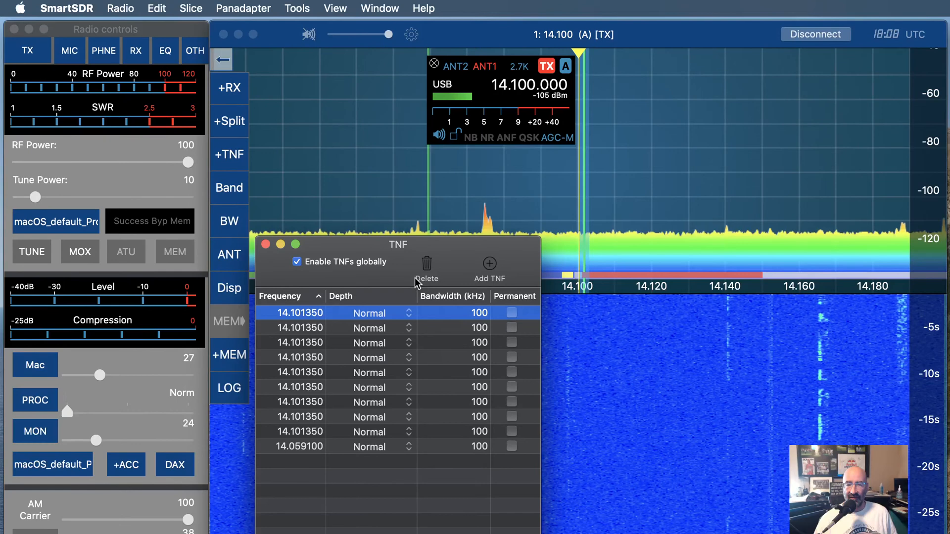
pyautogui.click(415, 277)
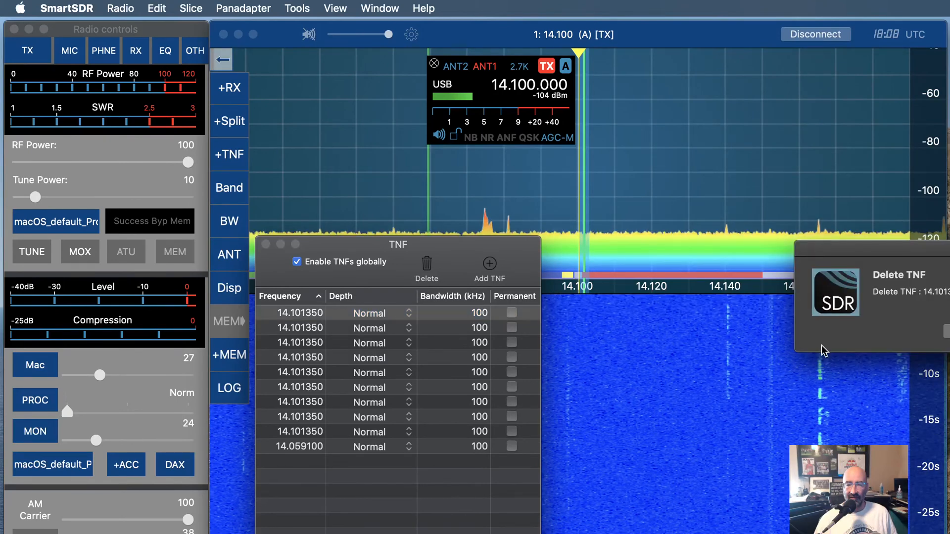
pyautogui.press('Return')
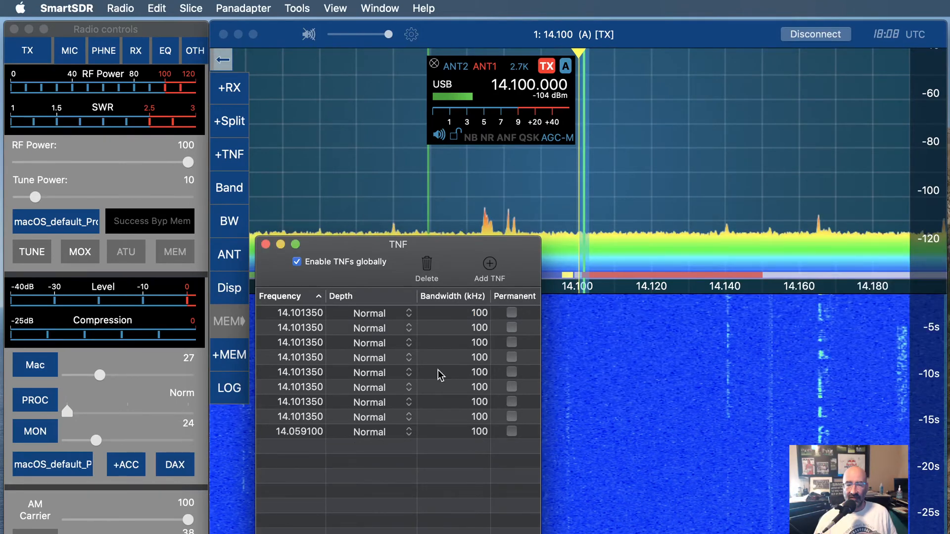
# Delete two 14.101350 TNF entries from the middle of the list
pyautogui.click(295, 314)
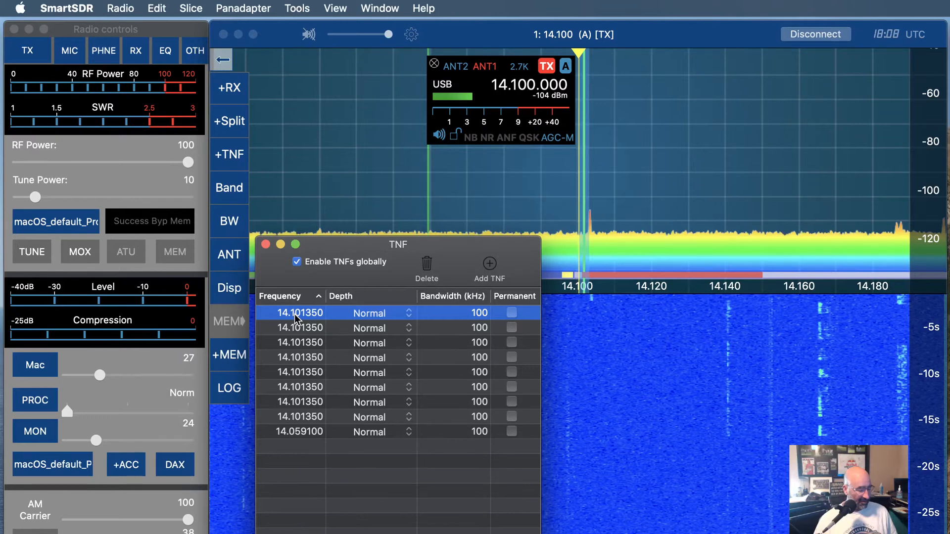
pyautogui.click(291, 387)
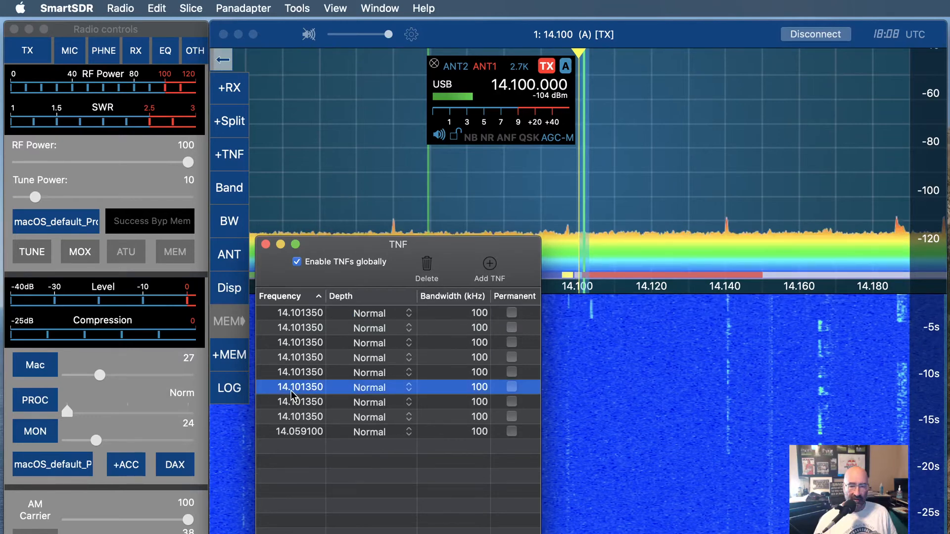
pyautogui.rightClick(291, 391)
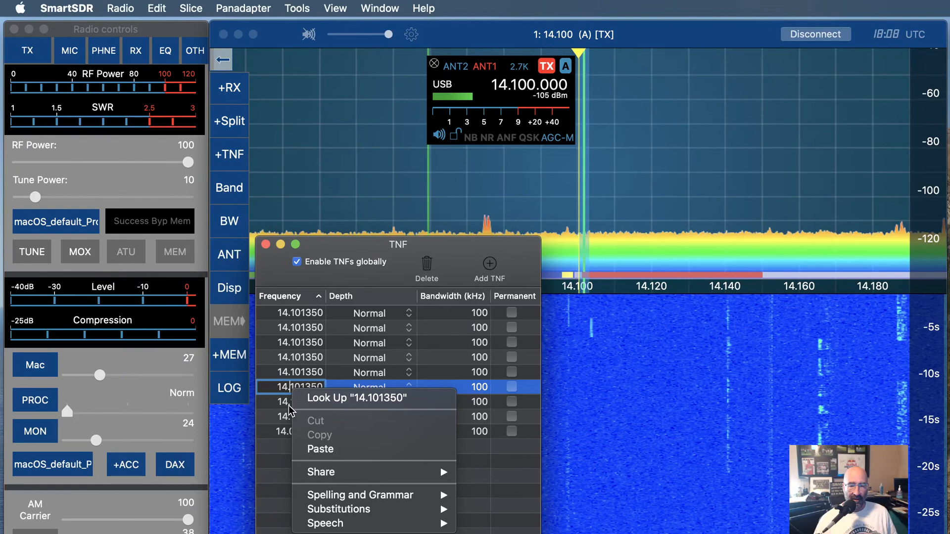
pyautogui.click(281, 416)
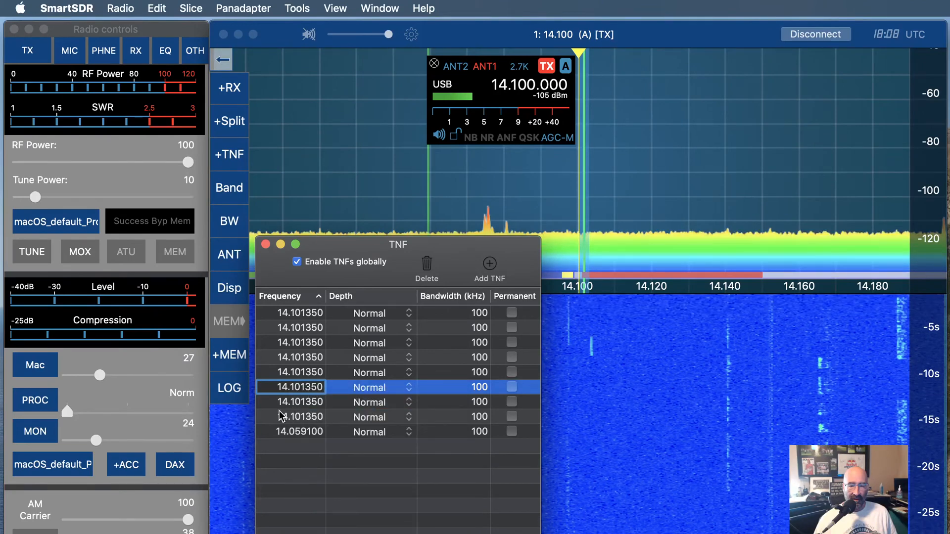
pyautogui.click(292, 378)
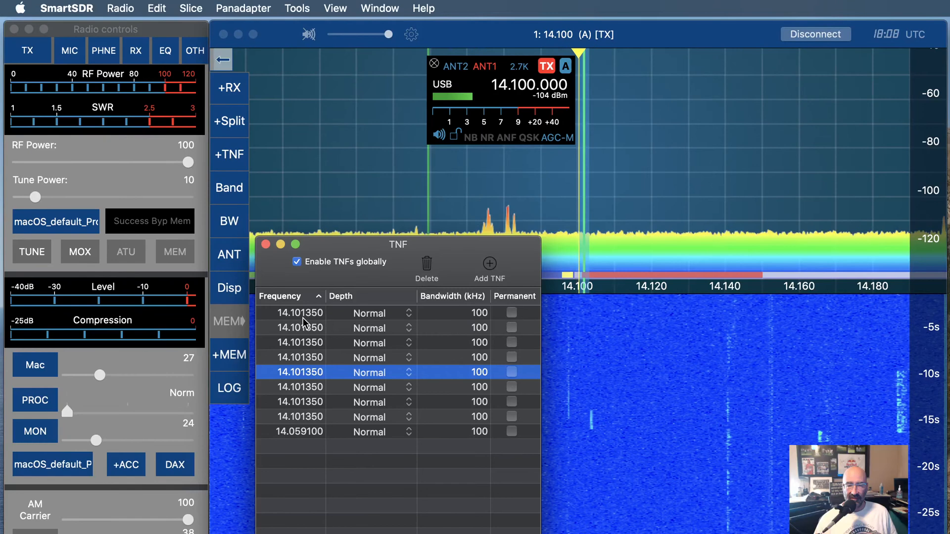
pyautogui.press('BackSpace')
pyautogui.press('BackSpace')
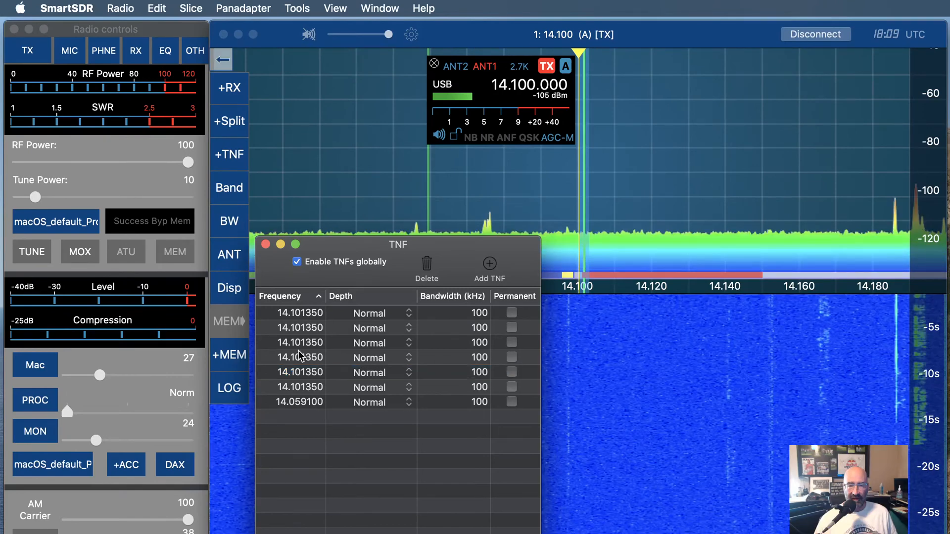
# Delete two more 14.101350 TNF entries
pyautogui.click(298, 352)
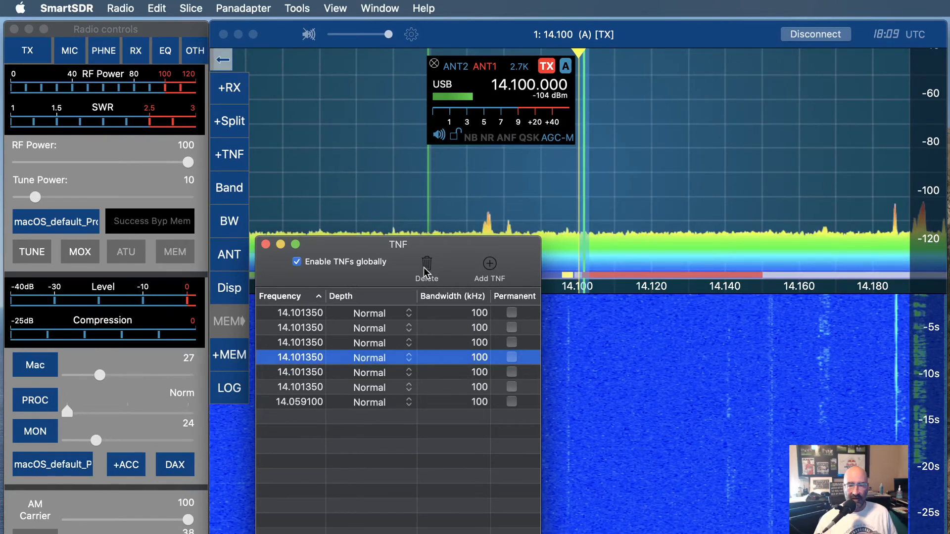
pyautogui.click(424, 266)
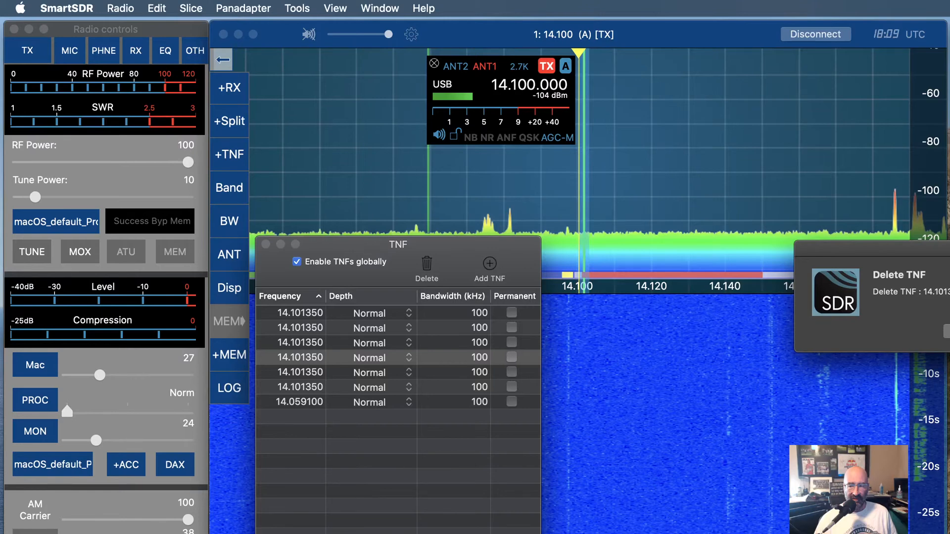
pyautogui.press('Return')
pyautogui.click(300, 347)
pyautogui.click(421, 270)
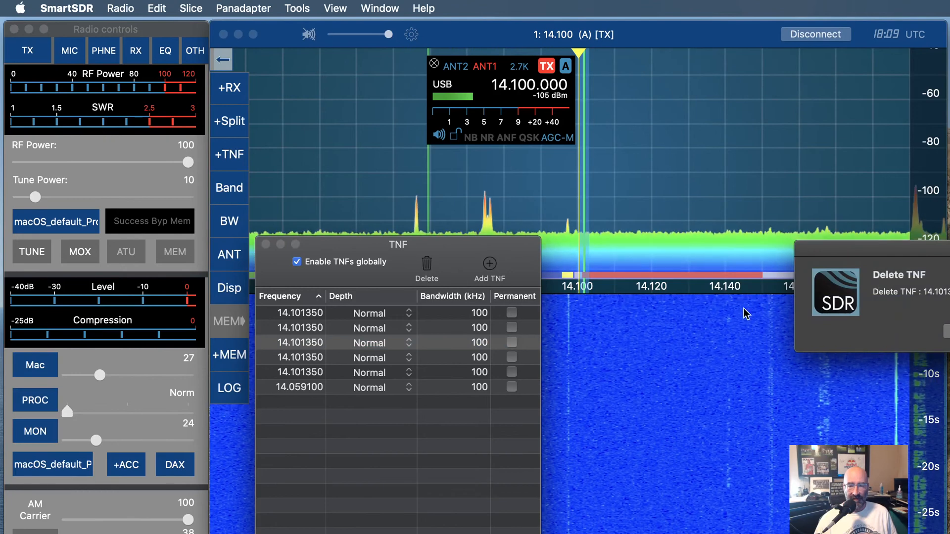
pyautogui.click(949, 331)
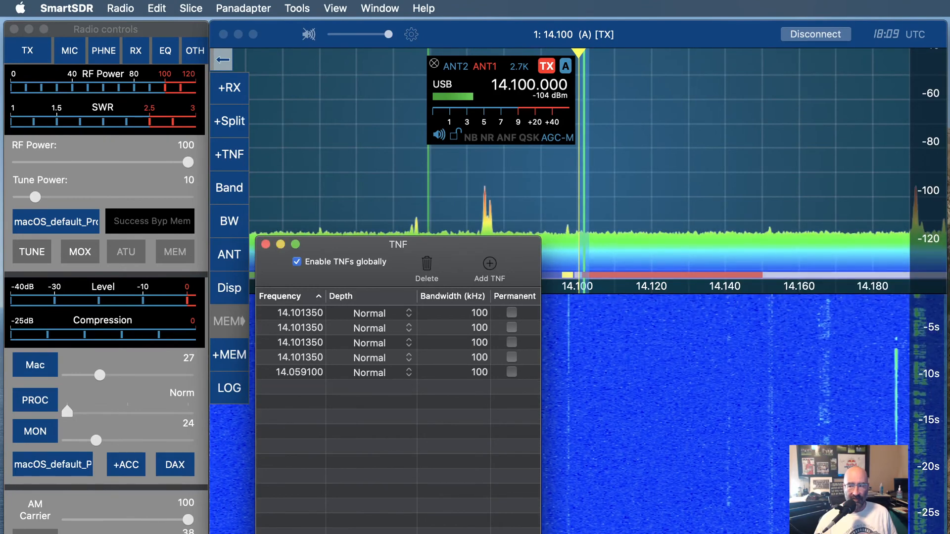
# Remove three further 14.101350 TNF entries, confirming each deletion
pyautogui.click(301, 336)
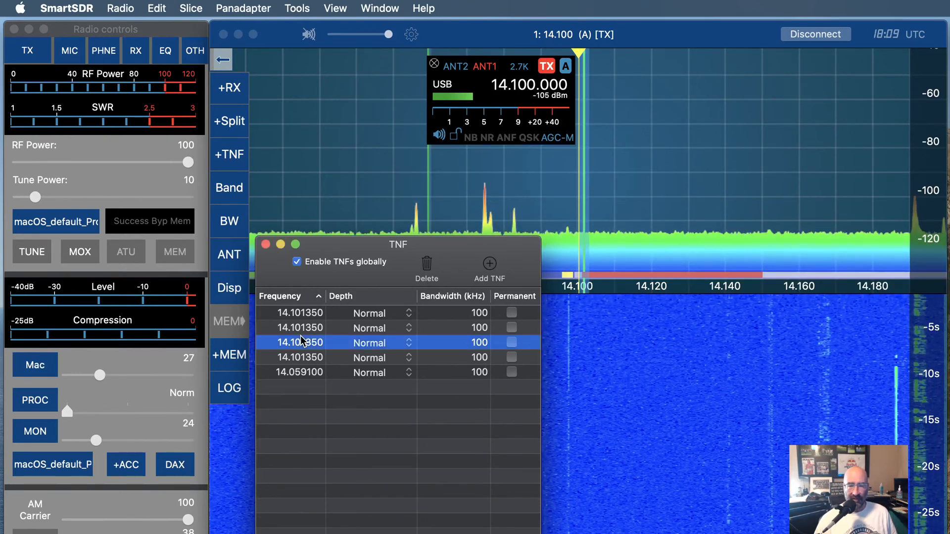
pyautogui.click(426, 275)
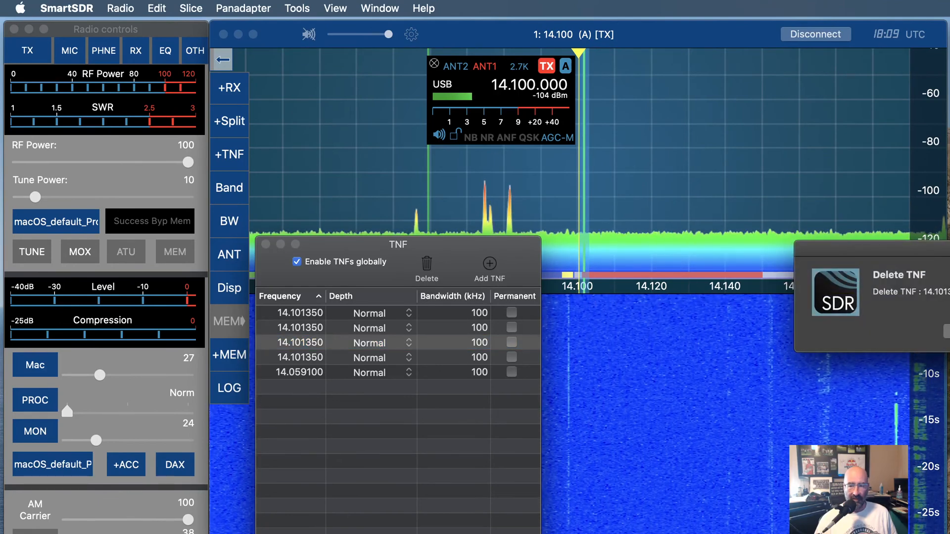
pyautogui.click(949, 331)
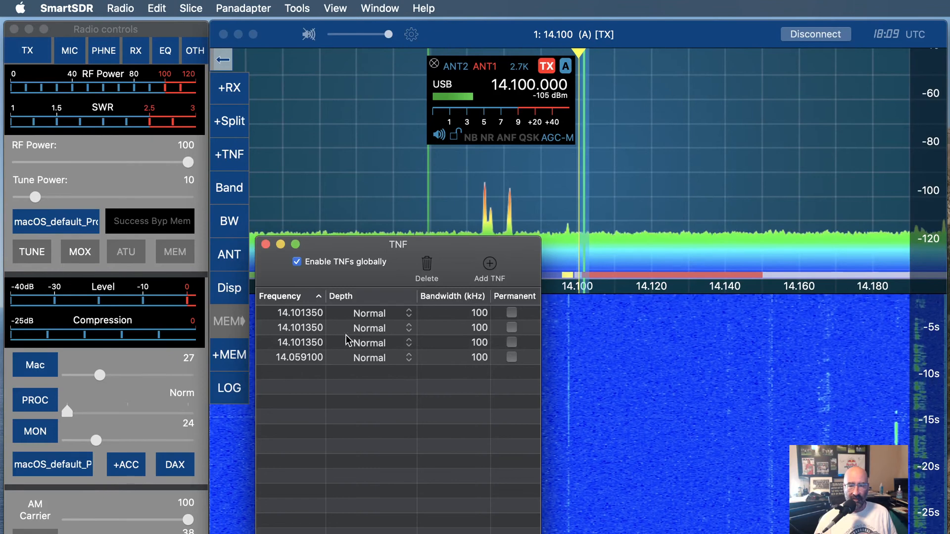
pyautogui.click(298, 331)
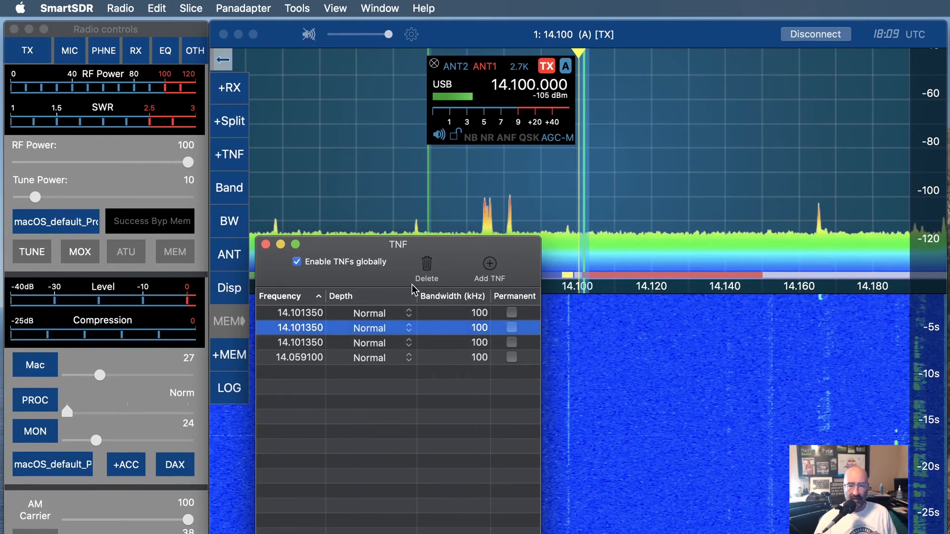
pyautogui.click(425, 263)
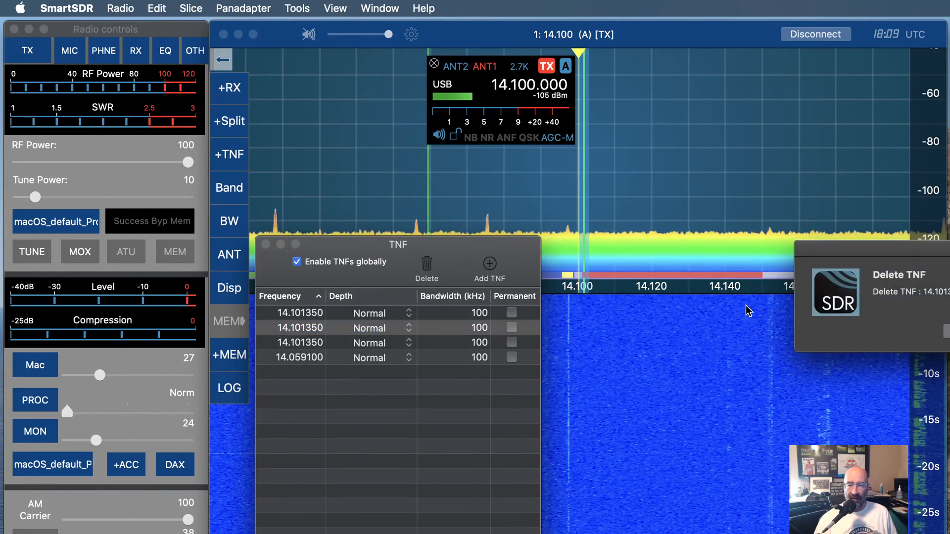
pyautogui.press('Return')
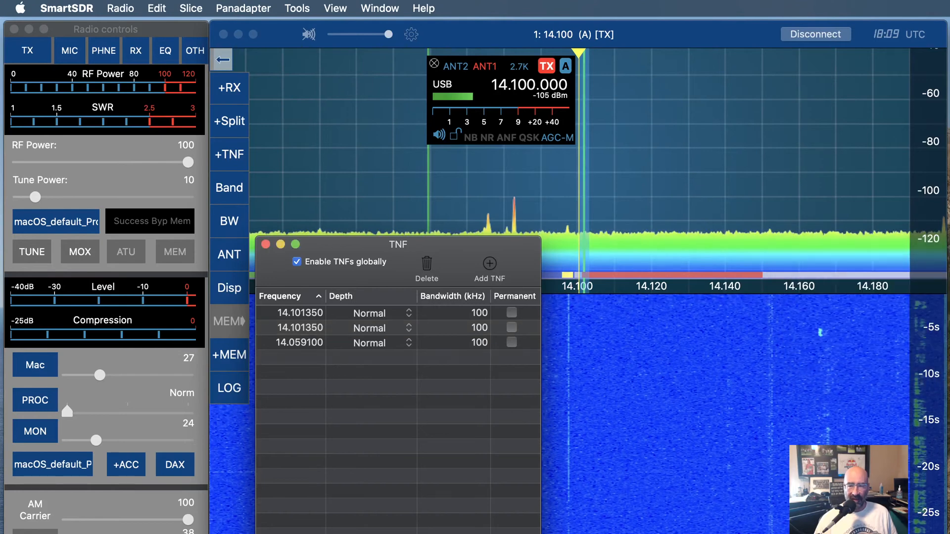
pyautogui.click(304, 313)
pyautogui.click(427, 264)
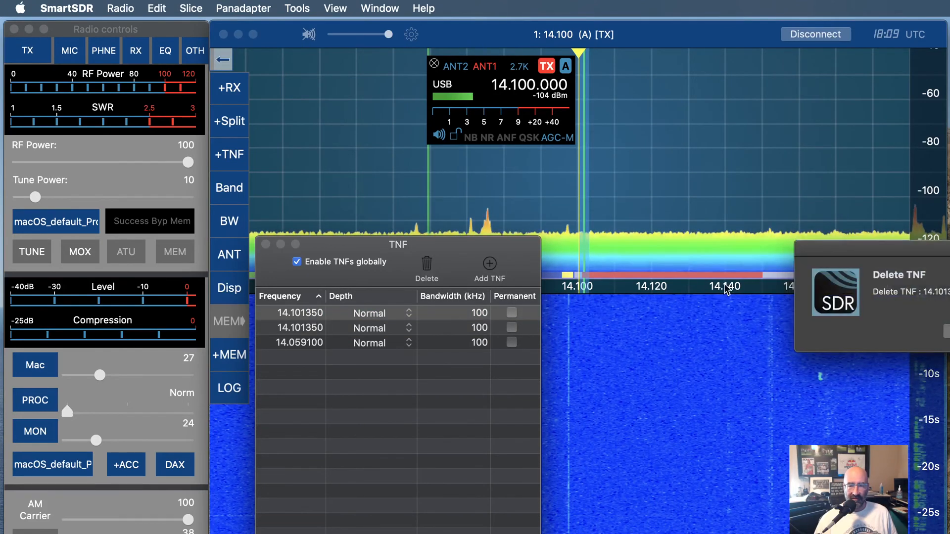
pyautogui.press('Return')
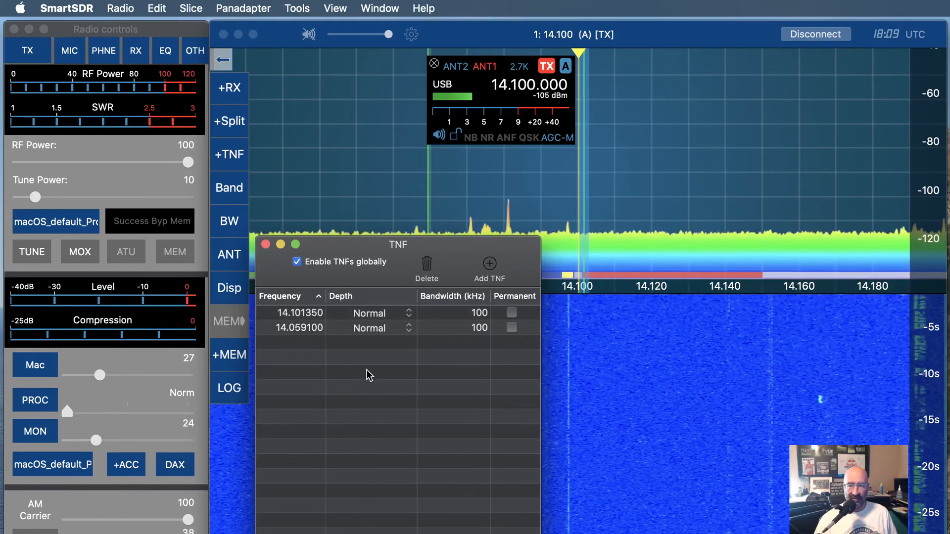
# Delete the last 14.101350 TNF and select the remaining 14.059100 entry
pyautogui.click(284, 316)
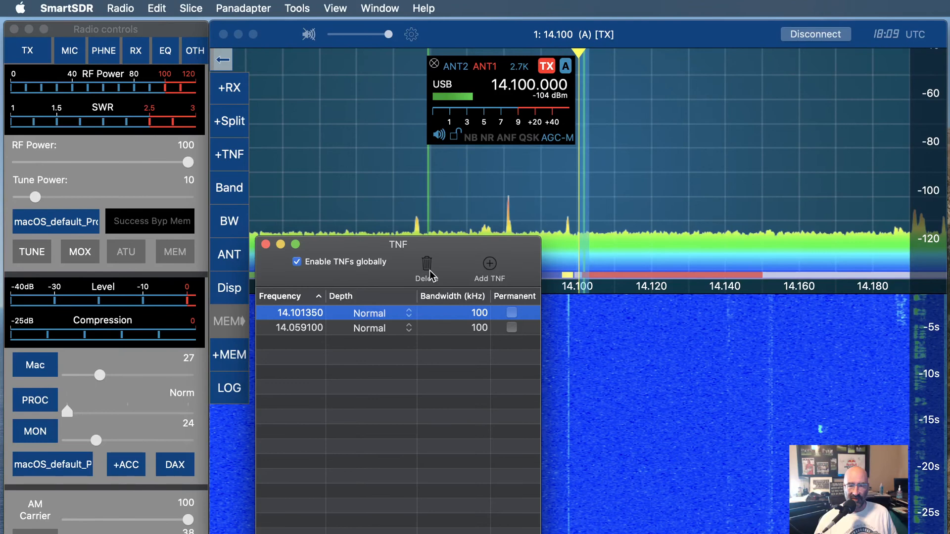
pyautogui.click(427, 267)
pyautogui.press('Return')
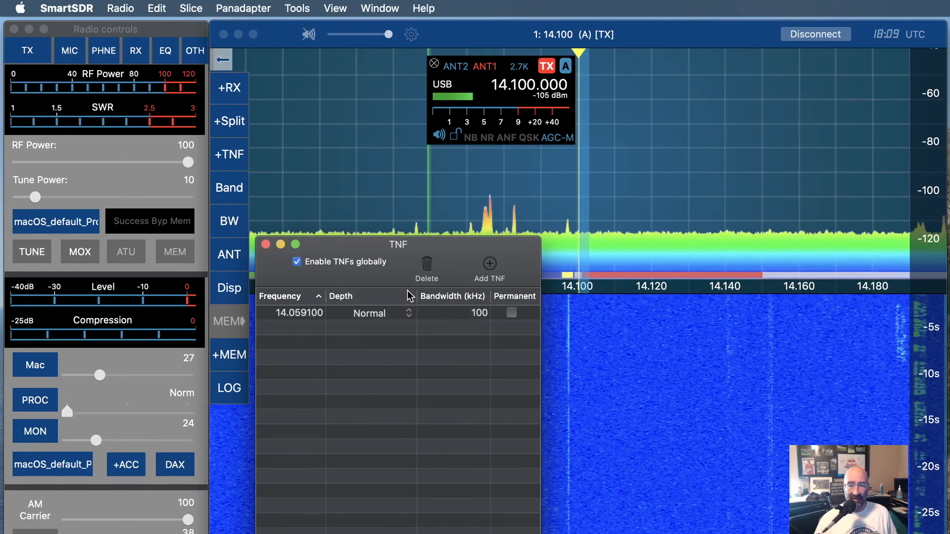
pyautogui.click(453, 313)
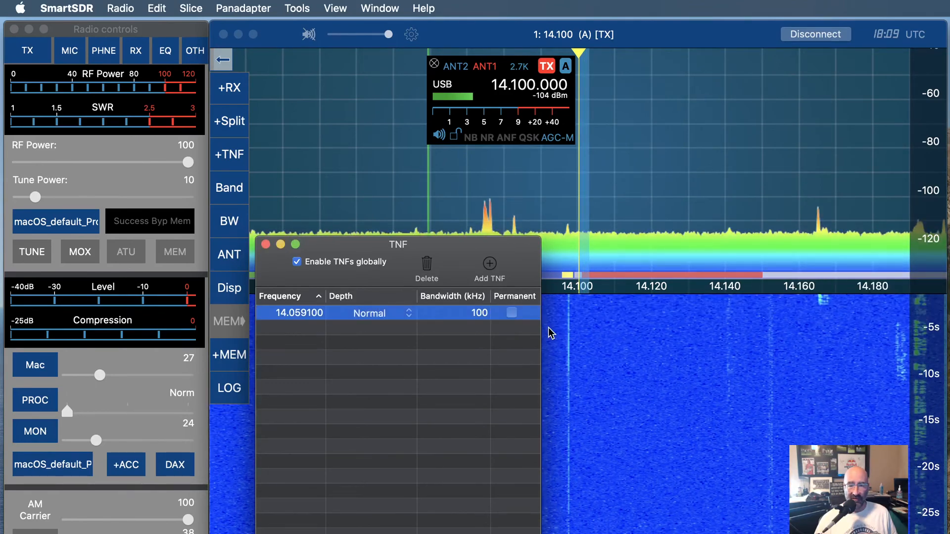
# Delete the remaining 14.059100 TNF, confirm the deletion, and close the TNF window
pyautogui.click(427, 267)
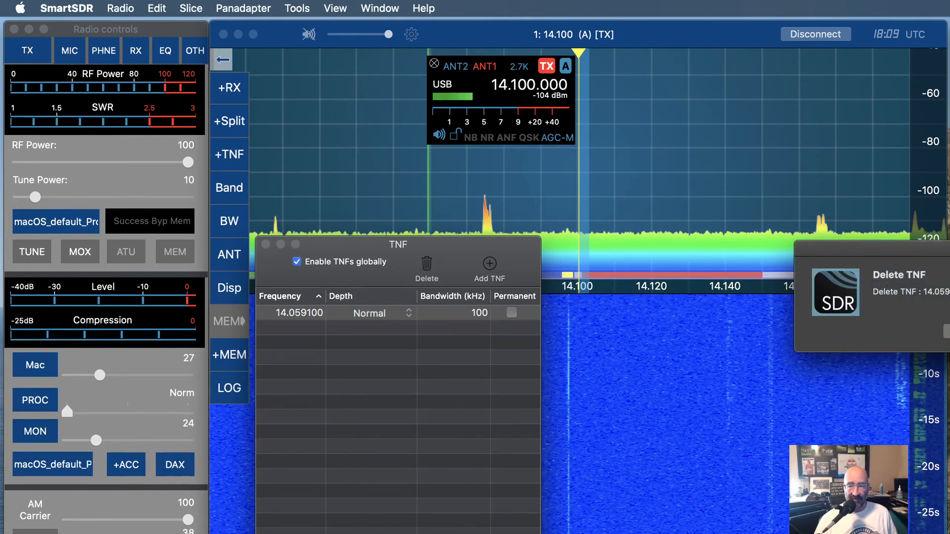
pyautogui.press('Return')
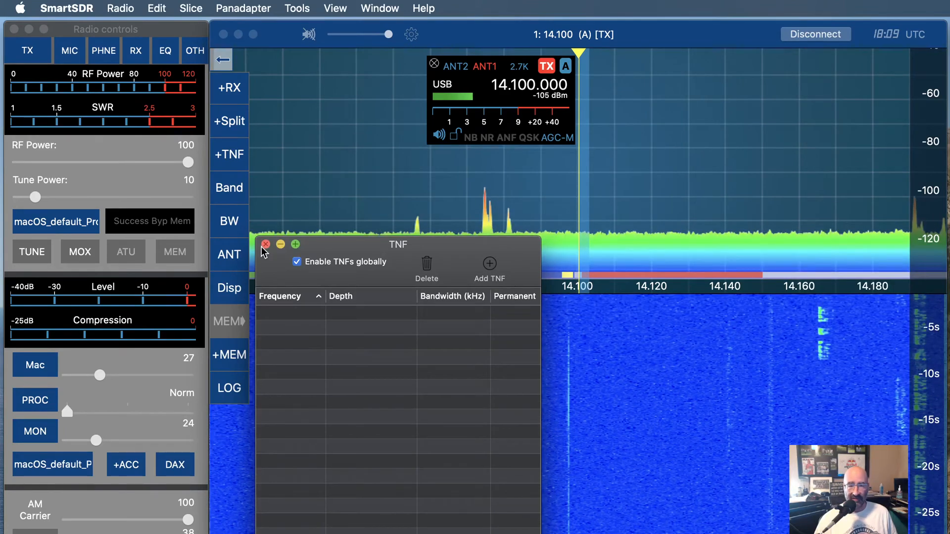
pyautogui.click(266, 244)
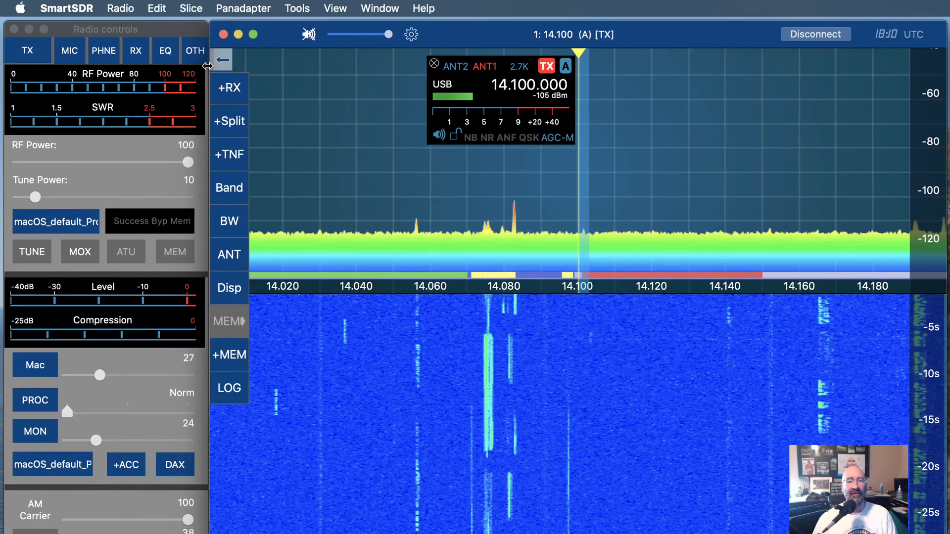
# Open the USB Cables window to inspect its cable list, then close it
pyautogui.click(67, 8)
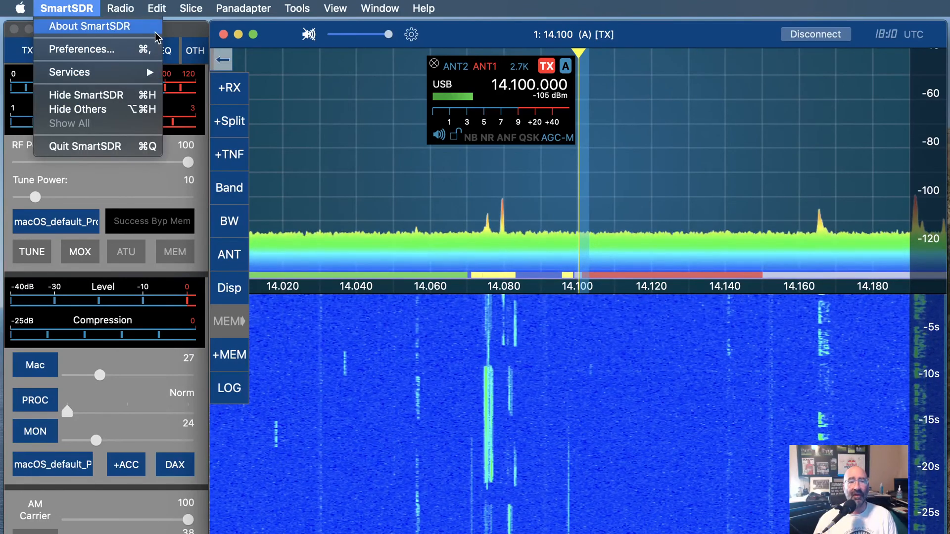
pyautogui.moveTo(120, 8)
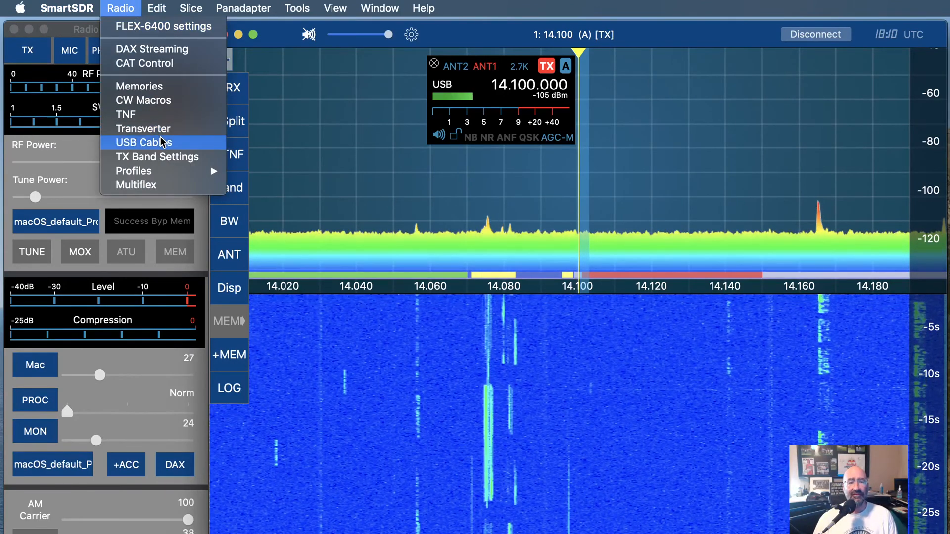
pyautogui.click(148, 143)
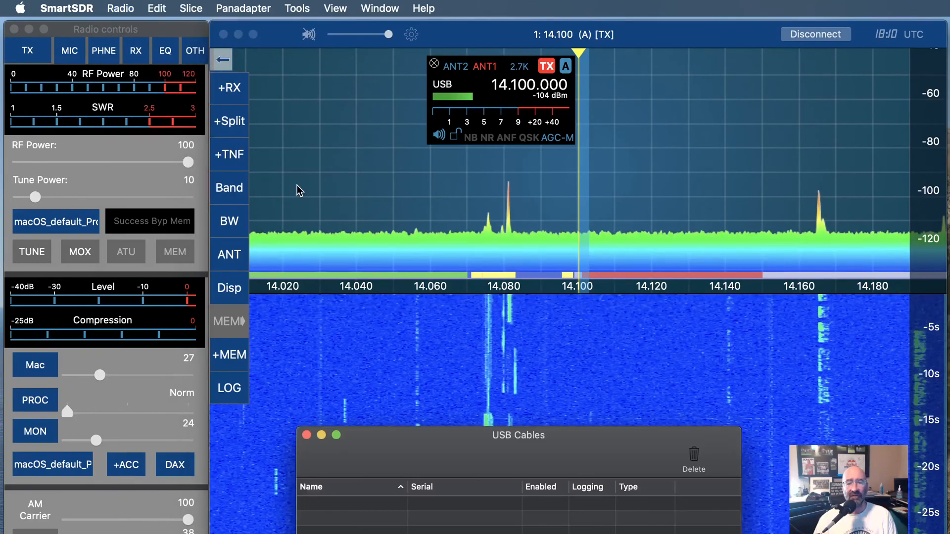
pyautogui.moveTo(420, 441); pyautogui.dragTo(438, 126)
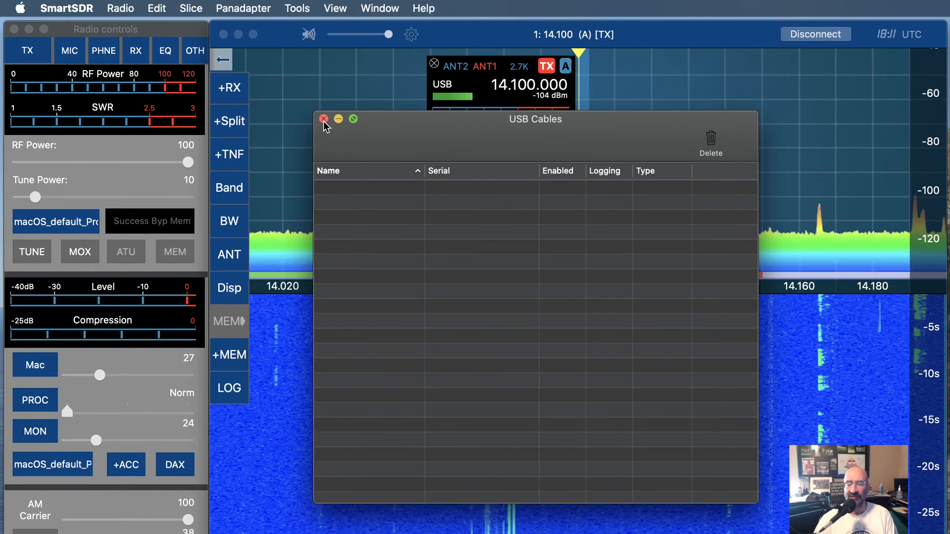
pyautogui.click(324, 119)
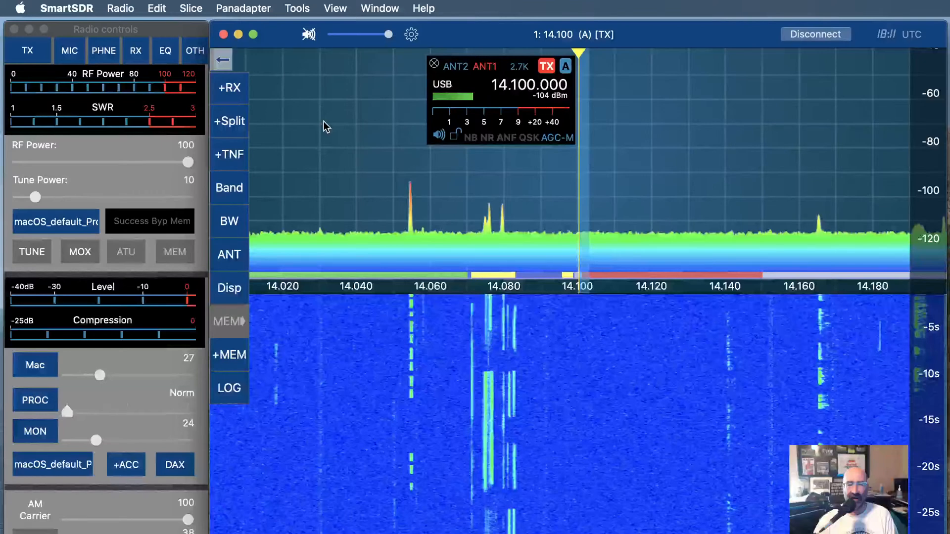
# Open TX Band Settings and set the 630 band's RF Power to 5
pyautogui.click(120, 8)
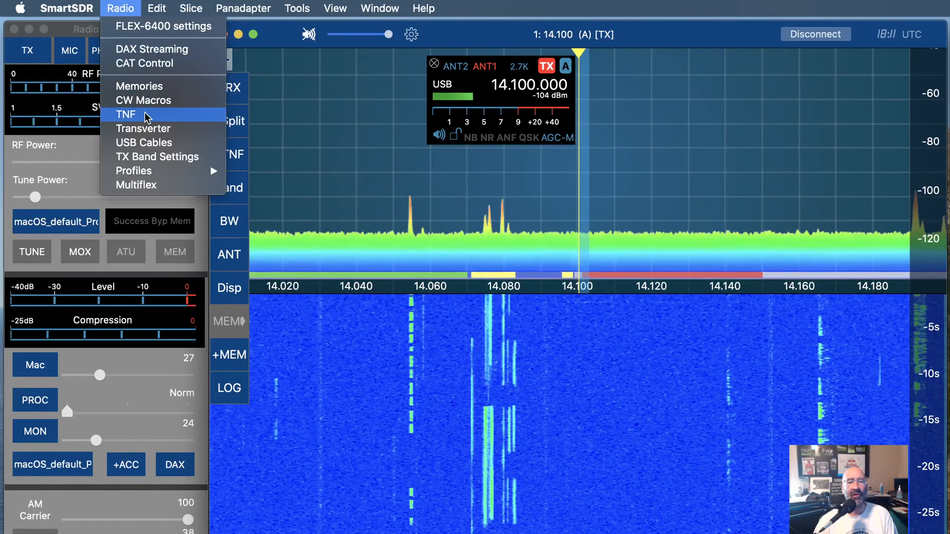
pyautogui.click(162, 156)
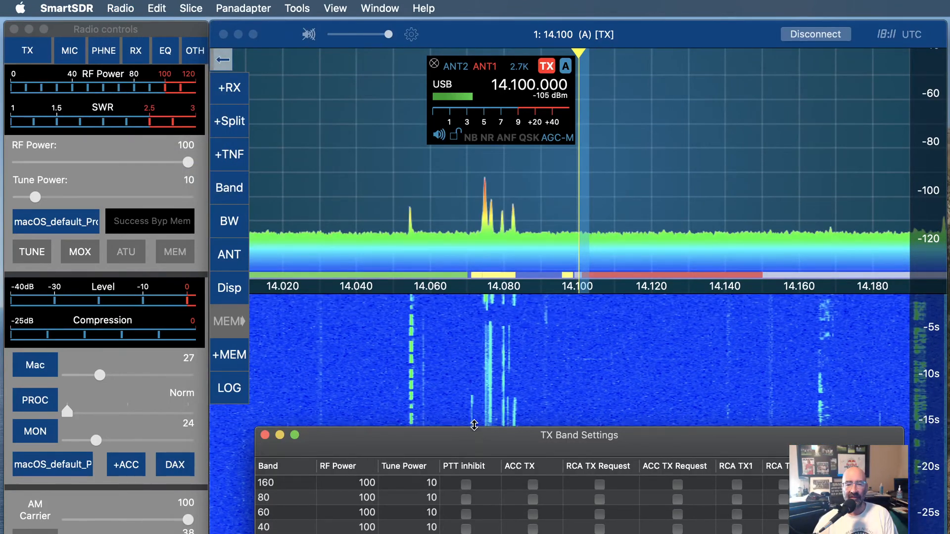
pyautogui.moveTo(474, 425); pyautogui.dragTo(436, 89)
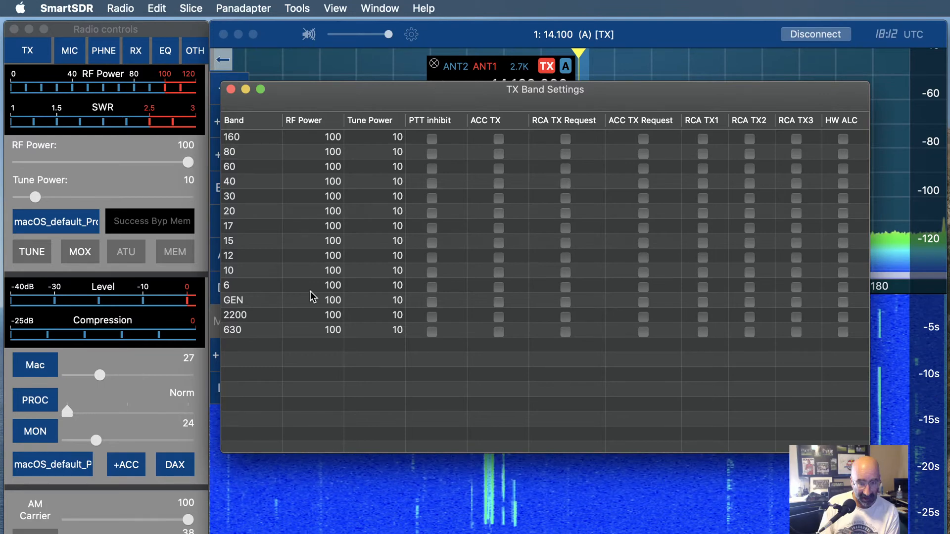
pyautogui.click(320, 334)
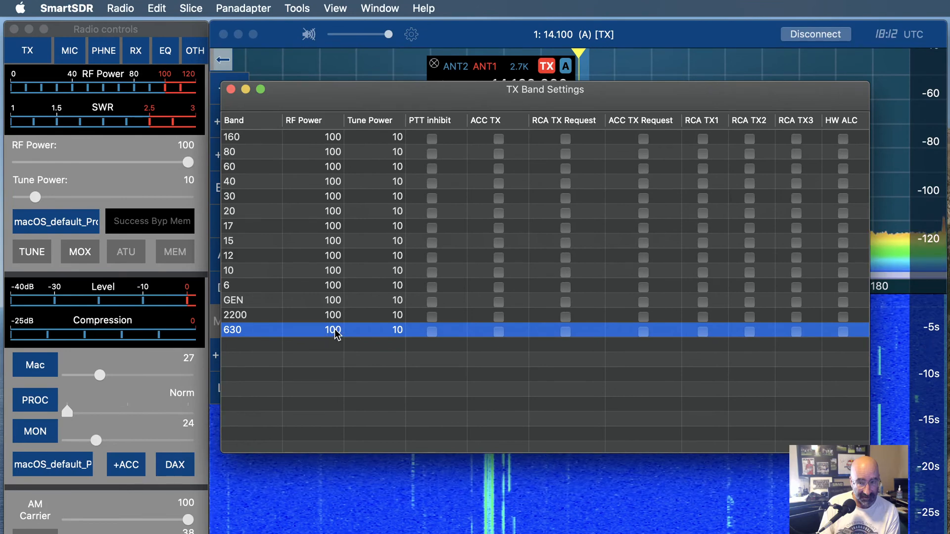
pyautogui.click(335, 332)
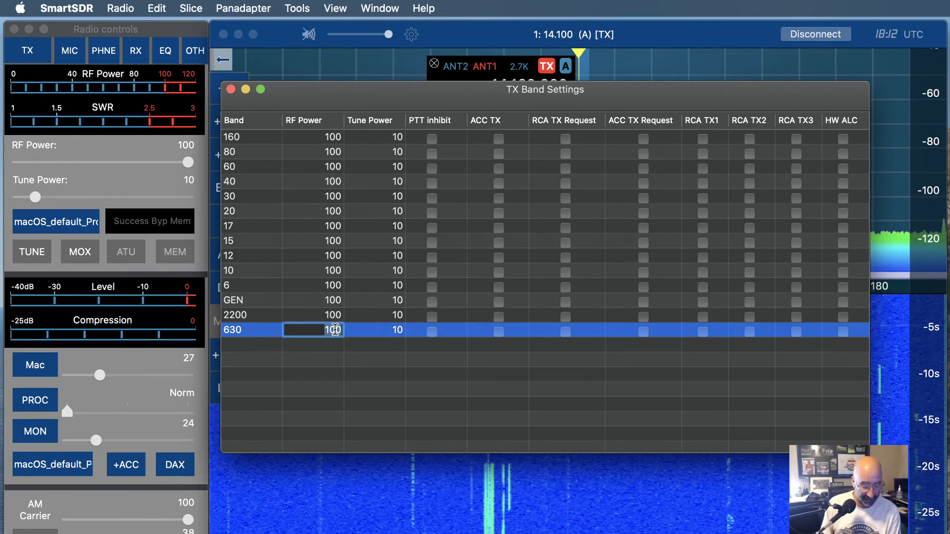
pyautogui.write('5')
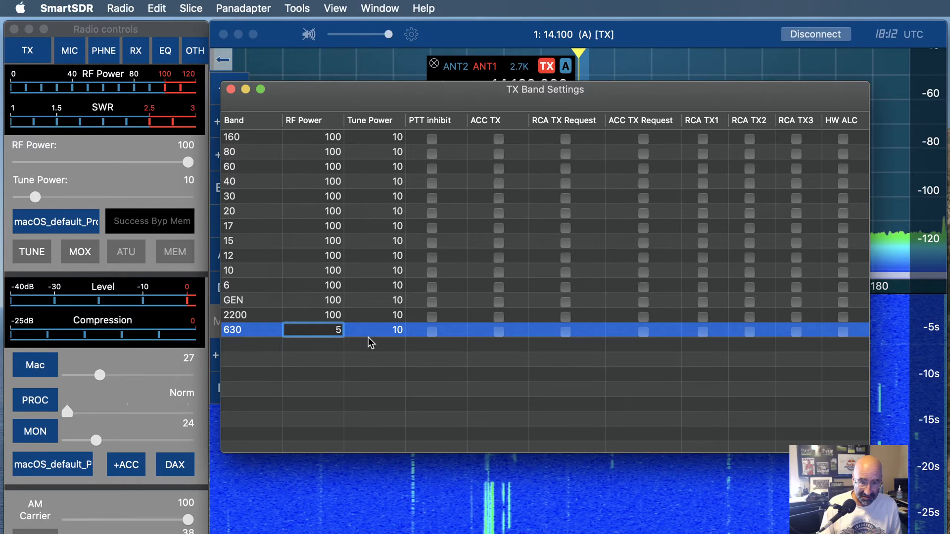
# Set the 630 band's Tune Power to 1
pyautogui.doubleClick(397, 330)
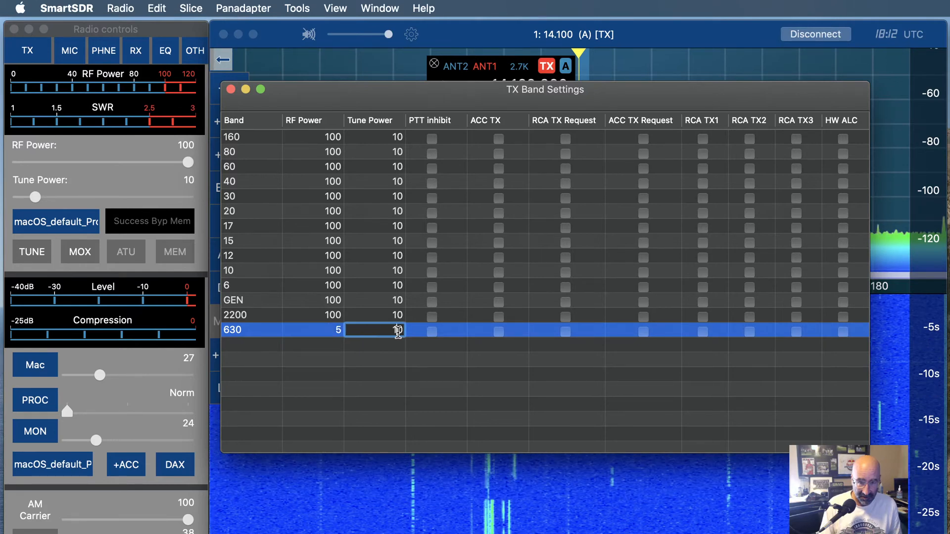
pyautogui.write('1')
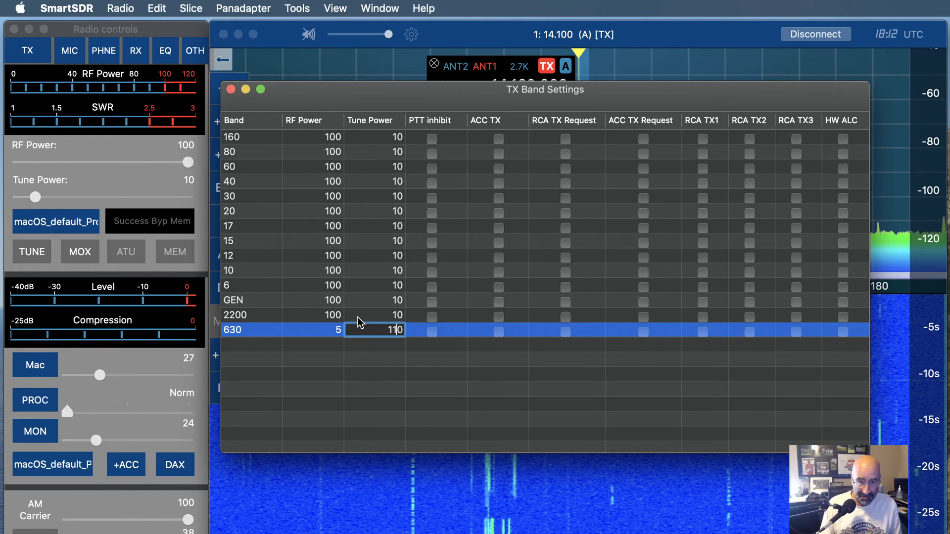
pyautogui.press('Delete')
pyautogui.press('BackSpace')
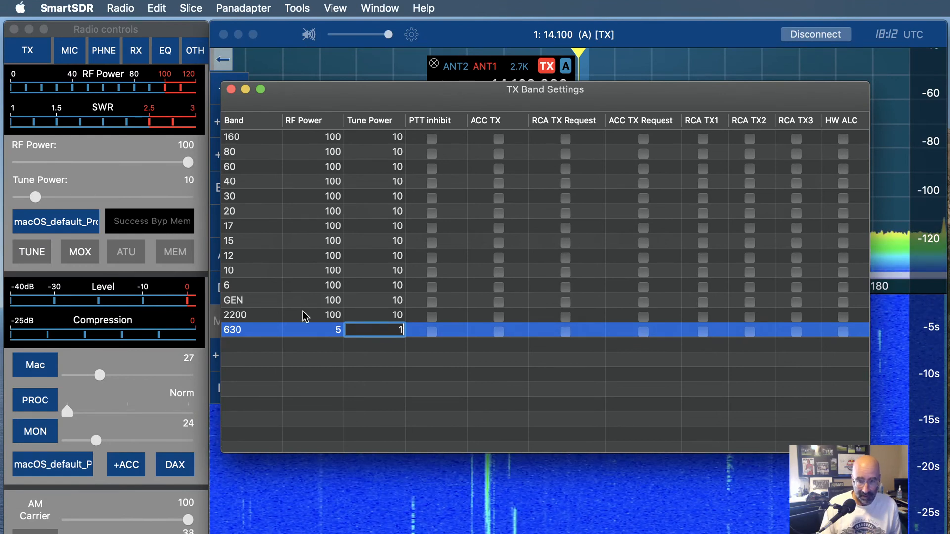
# Set the 2200 band's RF Power to 1 and its Tune Power to 1
pyautogui.click(302, 313)
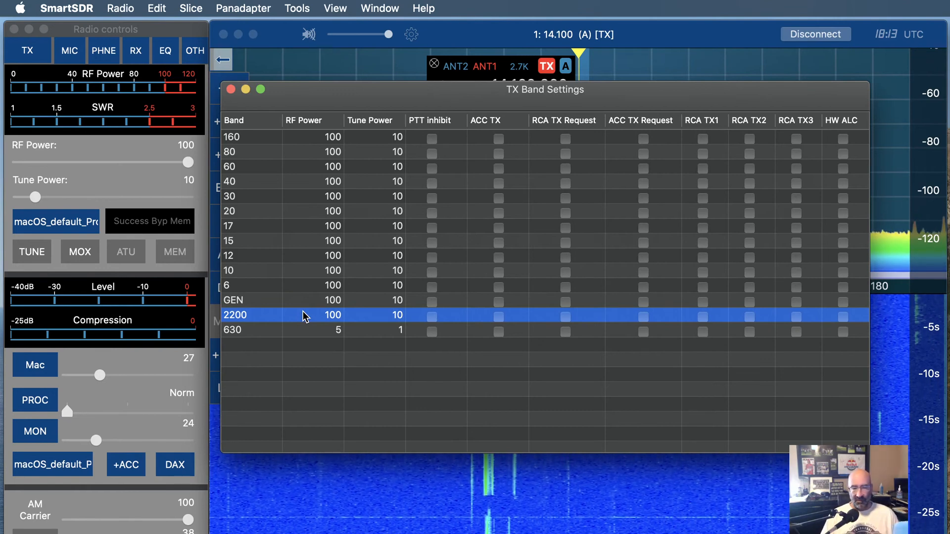
pyautogui.doubleClick(339, 317)
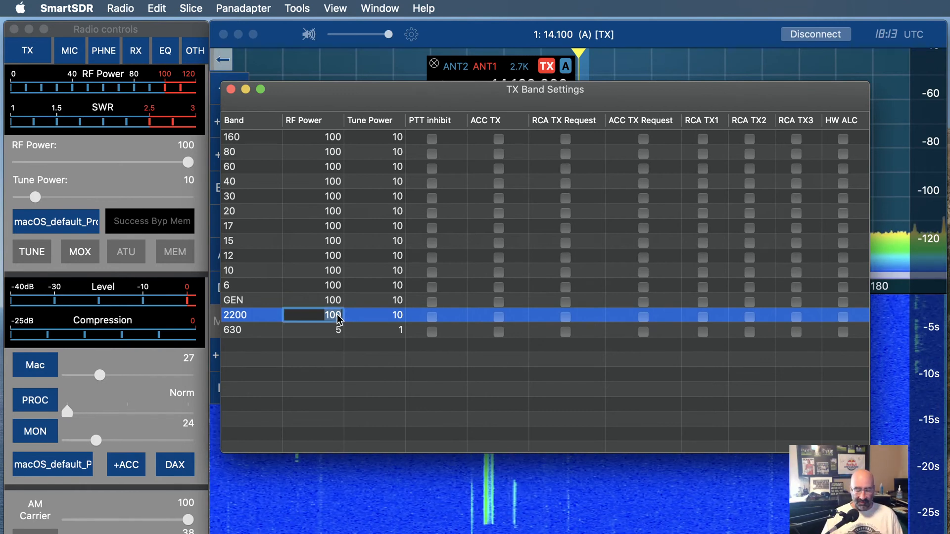
pyautogui.write('1')
pyautogui.click(395, 316)
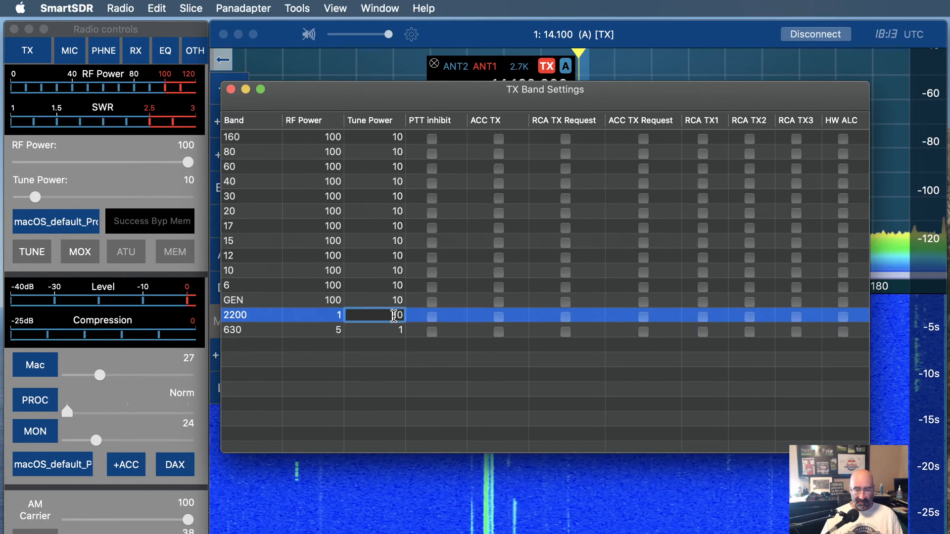
pyautogui.write('1')
pyautogui.press('Delete')
pyautogui.press('Delete')
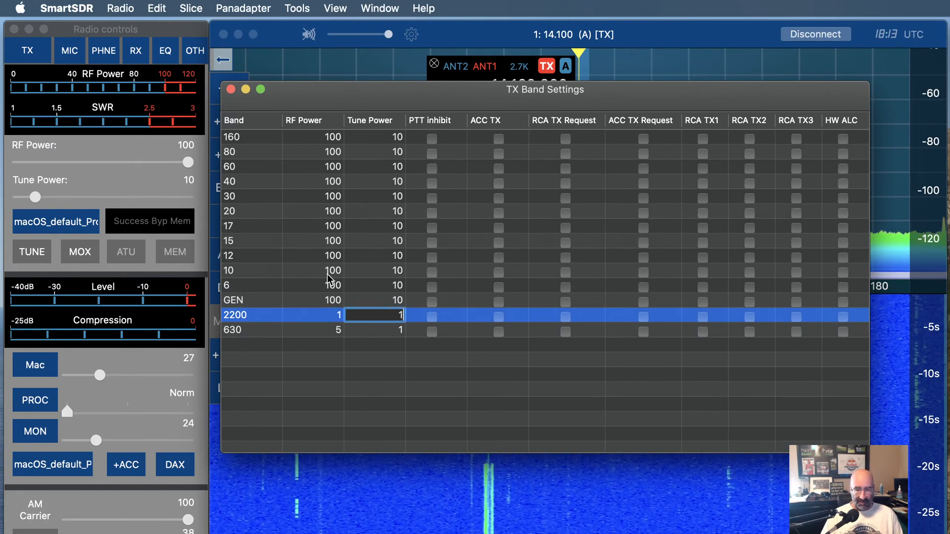
# Set the 30 band's RF Power to 100 and select the 20 band row
pyautogui.click(336, 198)
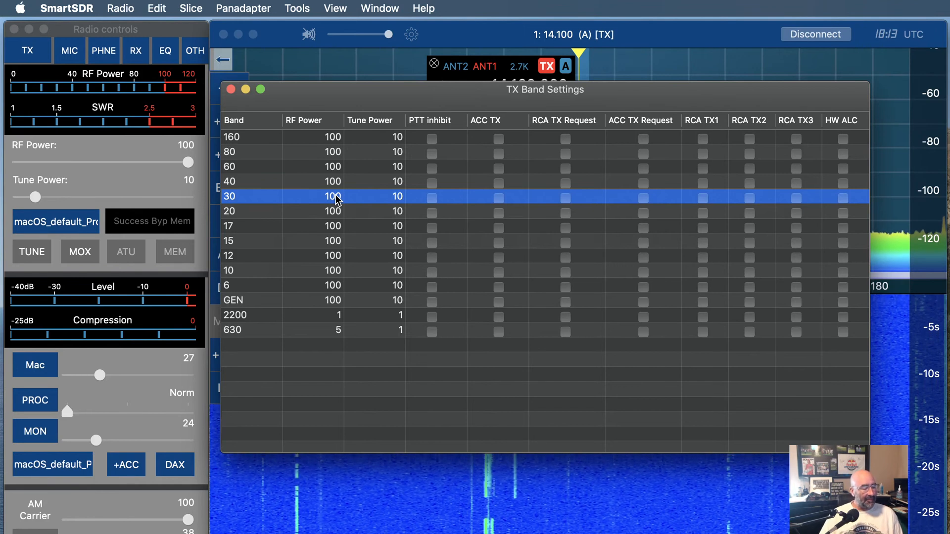
pyautogui.click(336, 199)
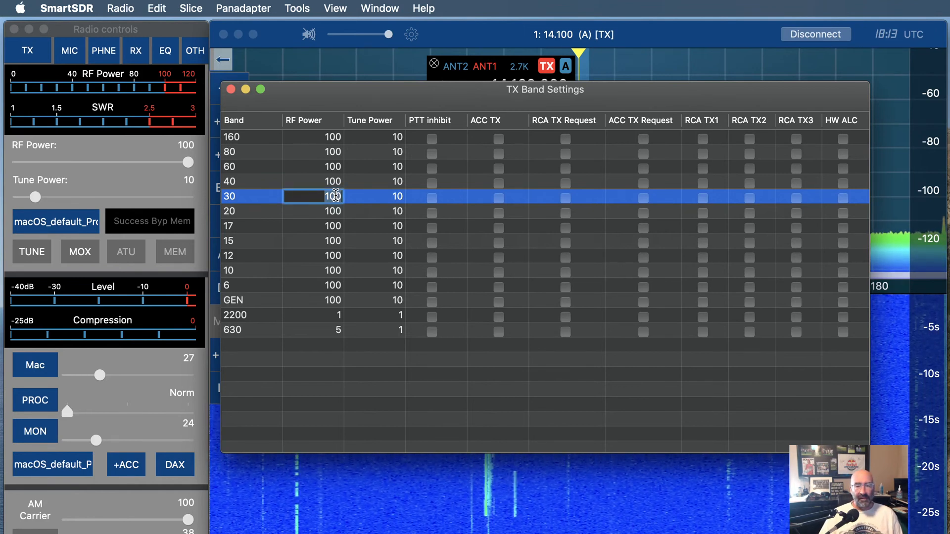
pyautogui.write('2')
pyautogui.press('BackSpace')
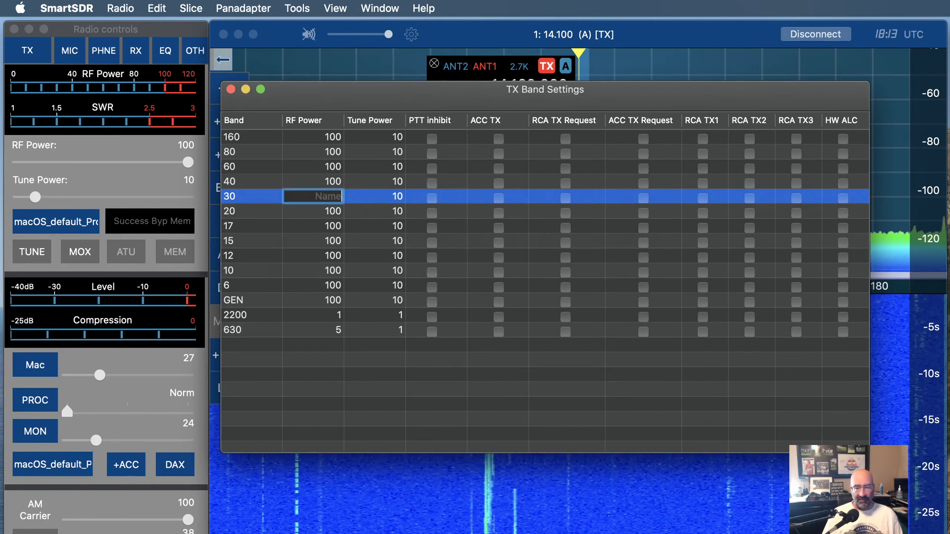
pyautogui.write('100')
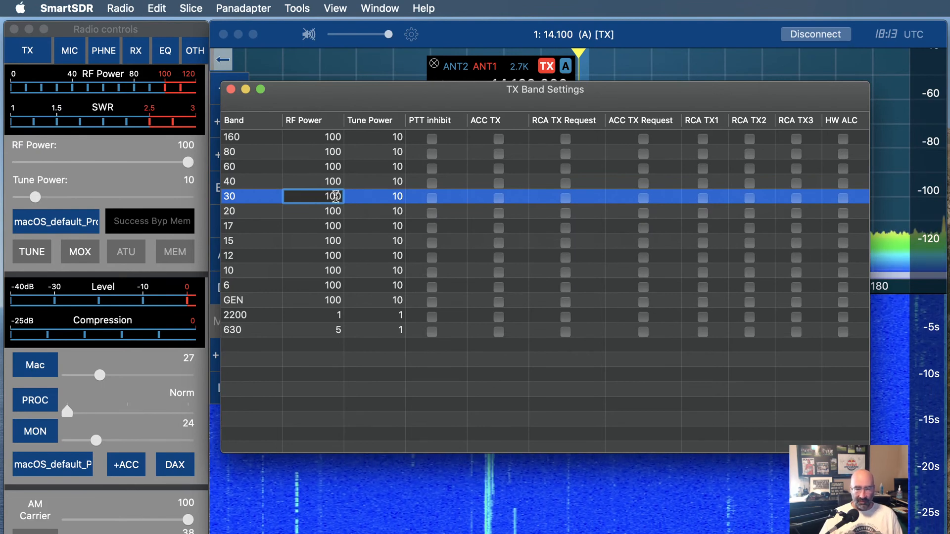
pyautogui.press('Return')
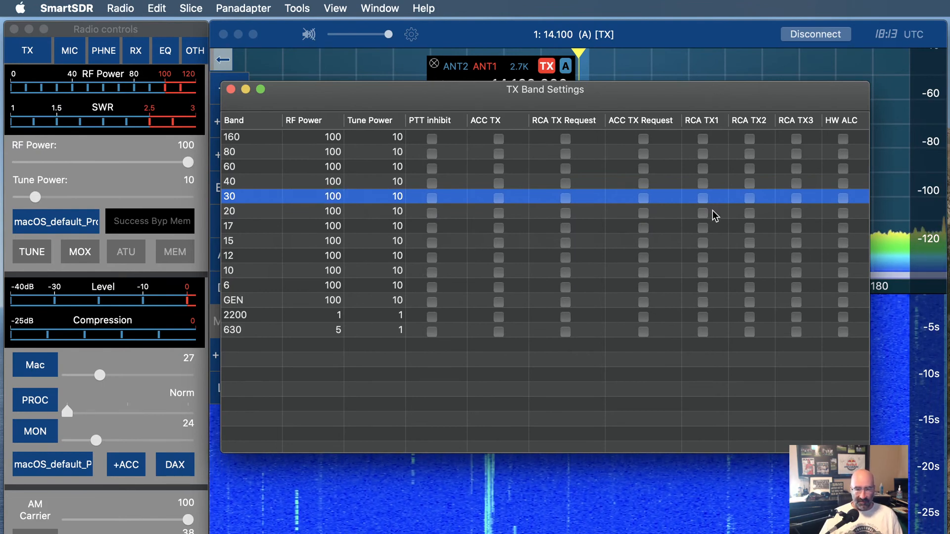
pyautogui.click(730, 204)
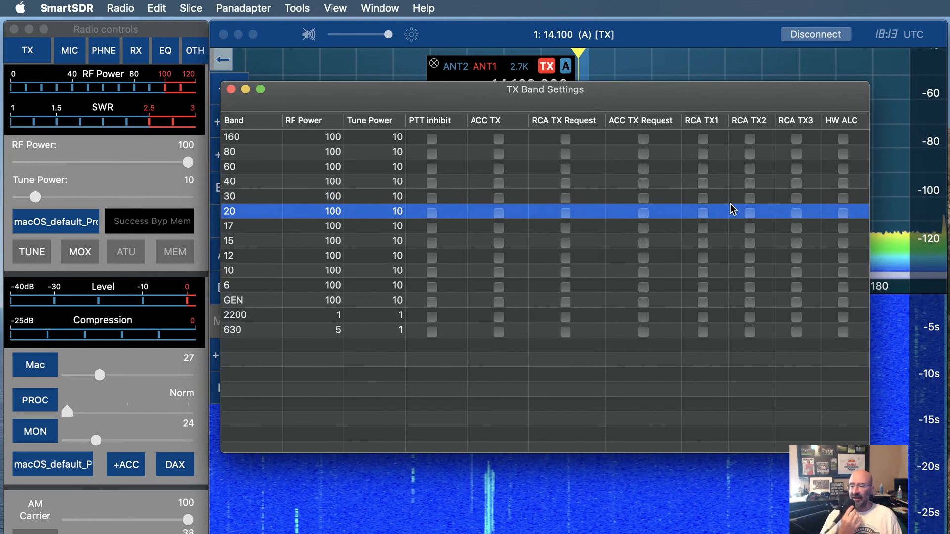